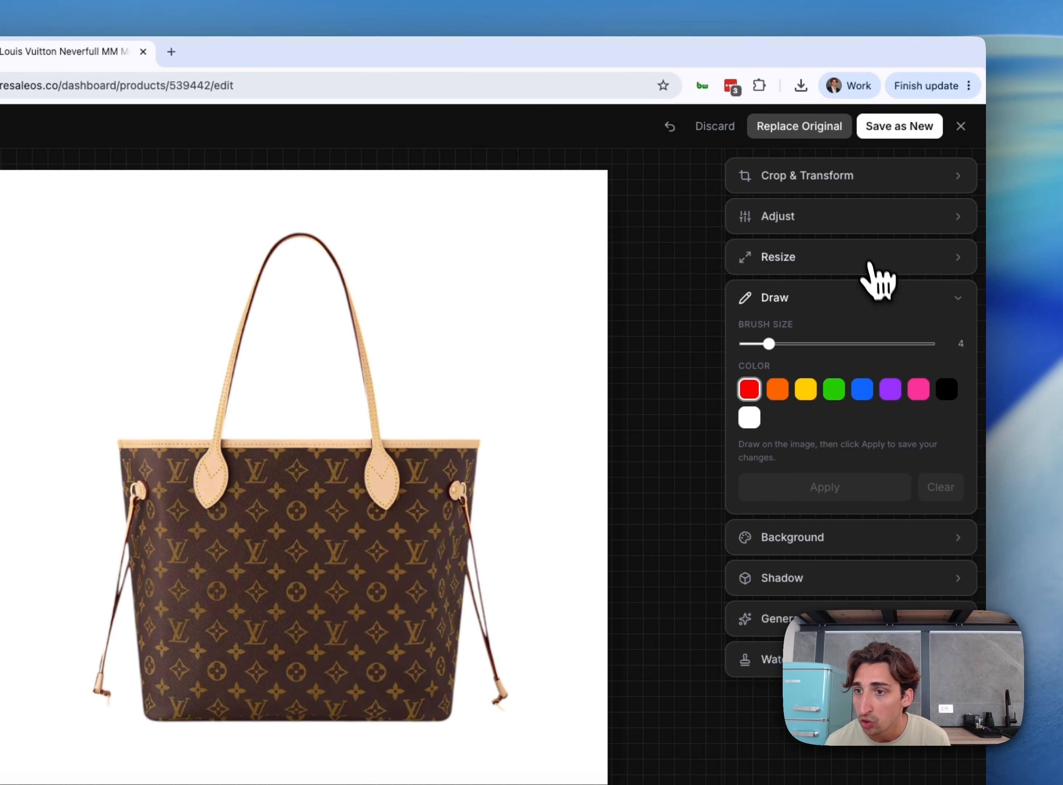
Look through the Resize, Adjust, Crop & Transform and Background options for the tote bag photo
{"action": "left_click", "coordinate": [865, 257]}
{"action": "left_click", "coordinate": [855, 226]}
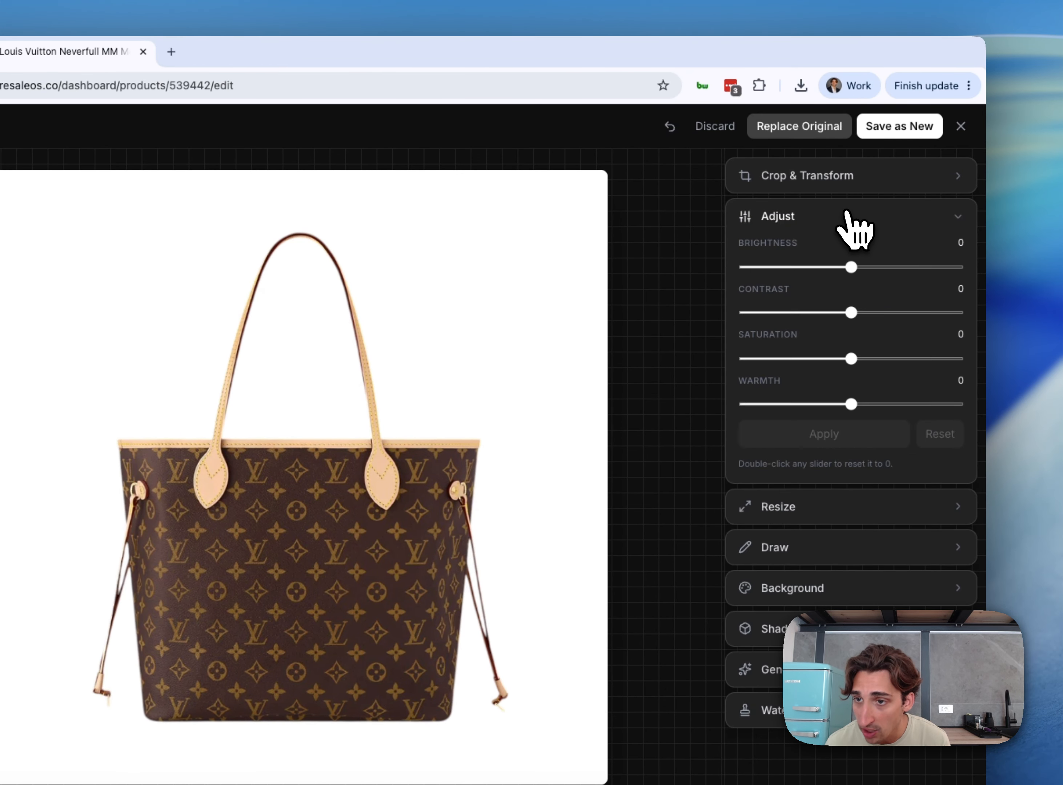
{"action": "left_click", "coordinate": [856, 183]}
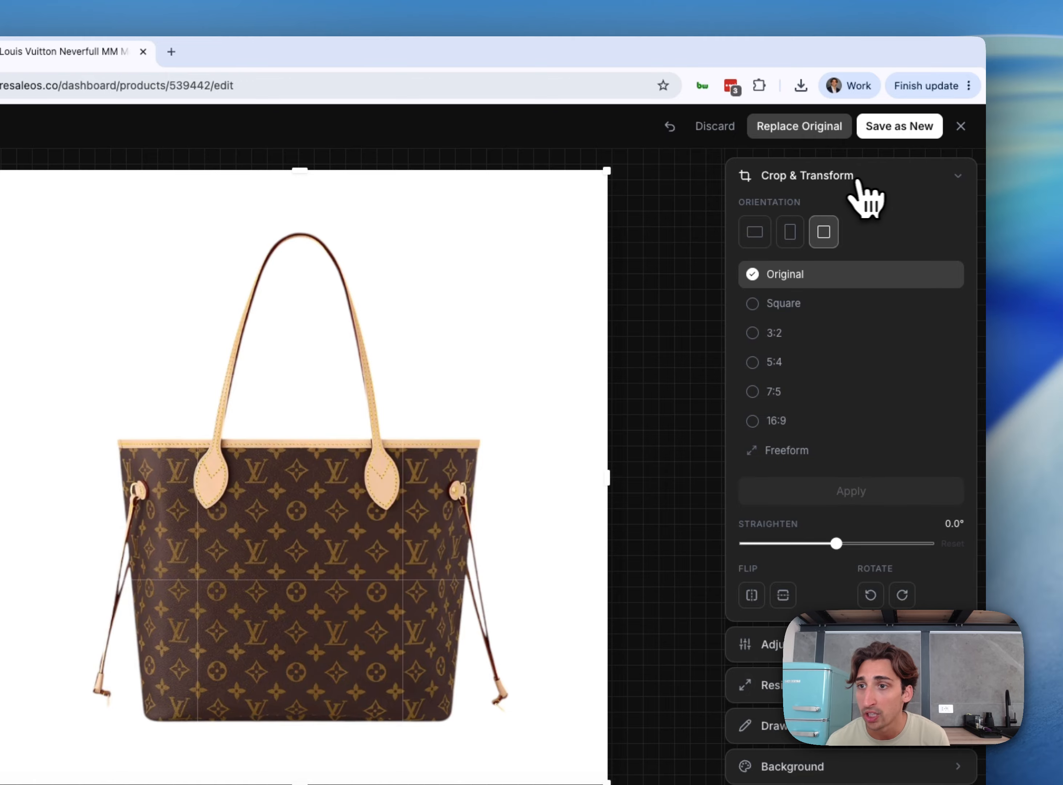
{"action": "left_click", "coordinate": [892, 180]}
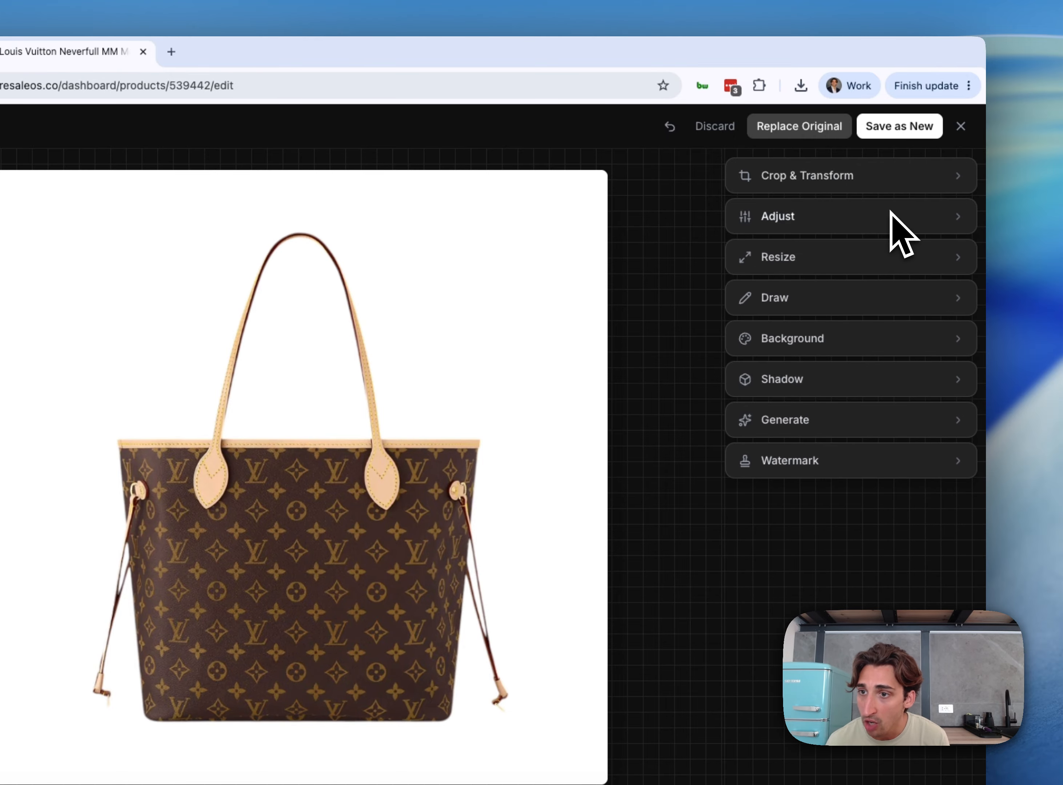
{"action": "left_click", "coordinate": [874, 346]}
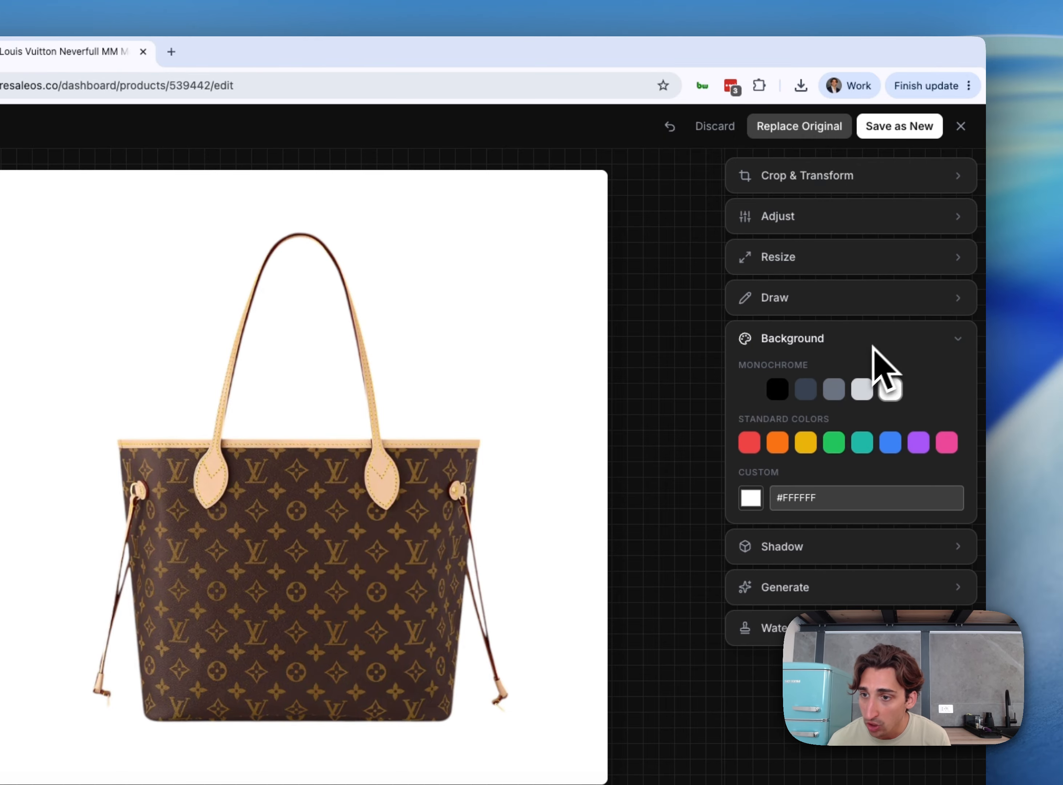
{"action": "left_click", "coordinate": [922, 345]}
Apply a hard shadow to the tote bag photo
{"action": "left_click", "coordinate": [893, 382]}
{"action": "left_click", "coordinate": [795, 408]}
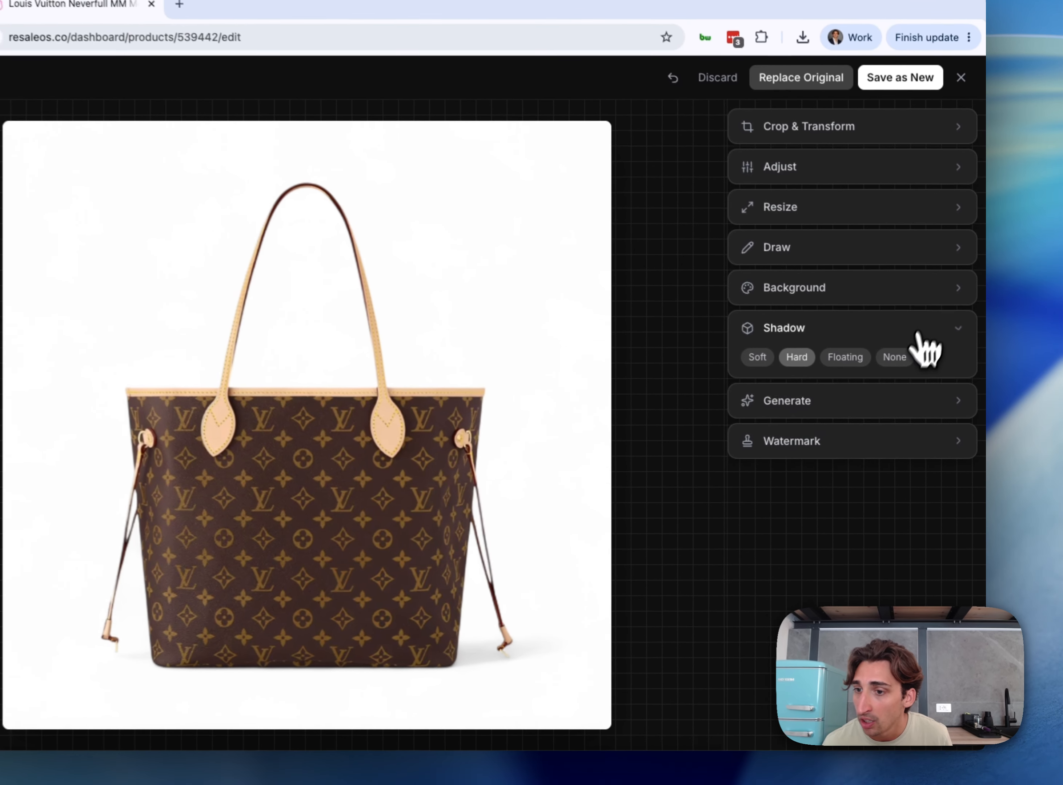
{"action": "left_click", "coordinate": [938, 367]}
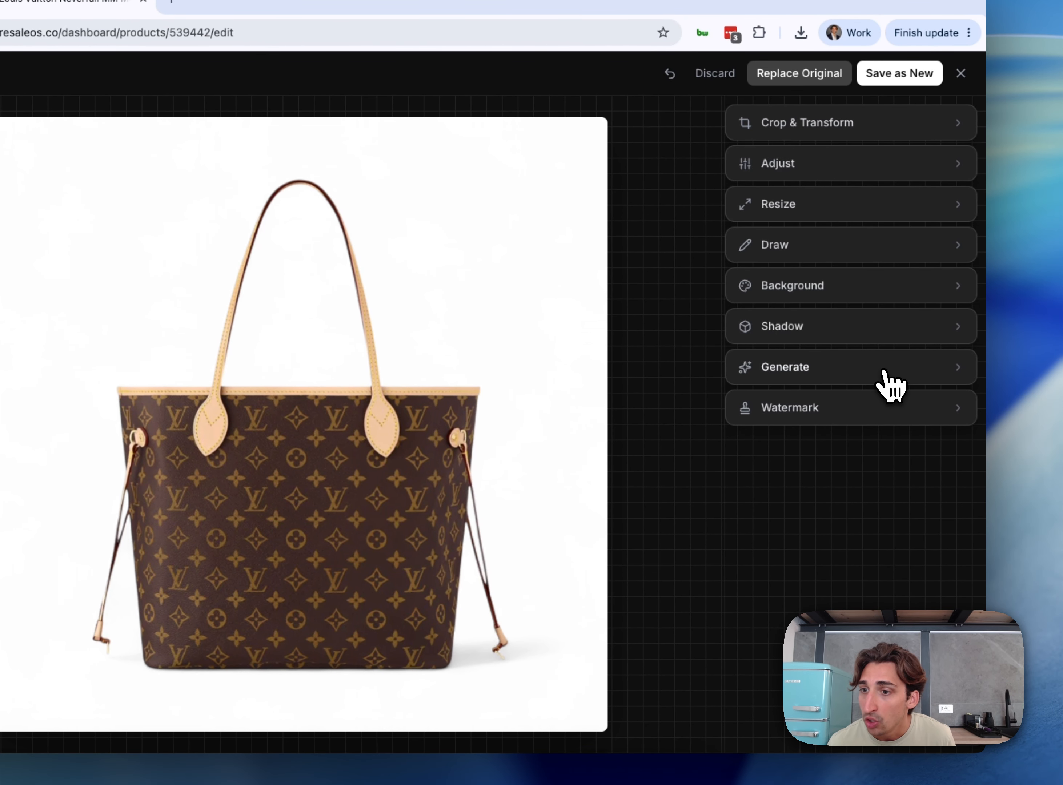
Generate a new scene for the tote bag photo with the prompt "Stage item in a paris storefront"
{"action": "left_click", "coordinate": [891, 380]}
{"action": "scroll", "coordinate": [832, 537], "scroll_direction": "down", "scroll_amount": 2}
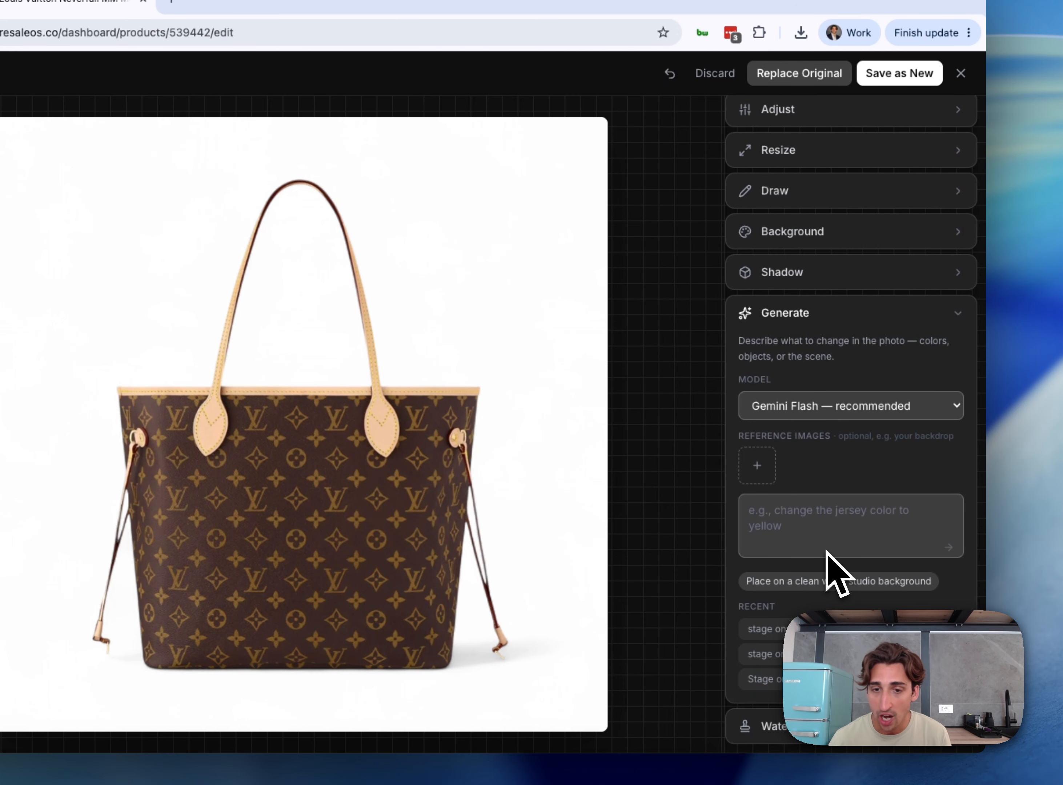
{"action": "left_click", "coordinate": [790, 519]}
{"action": "type", "text": "Stage item in a Paris storefront"}
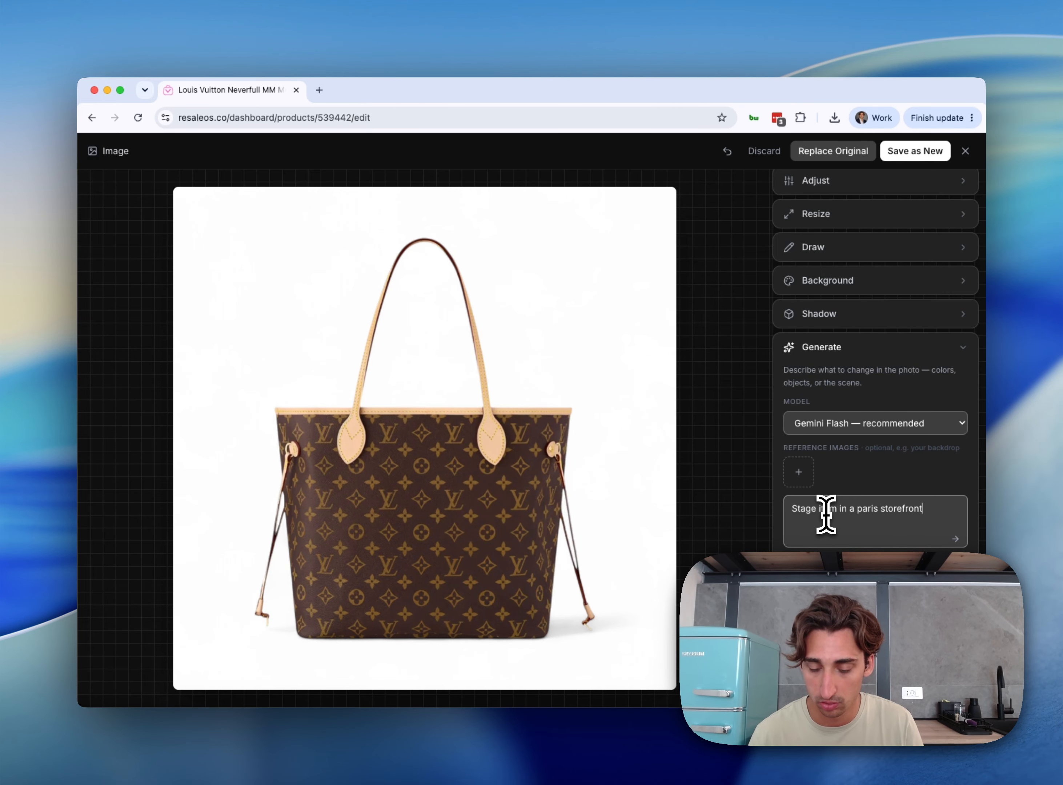
{"action": "key", "text": "Return"}
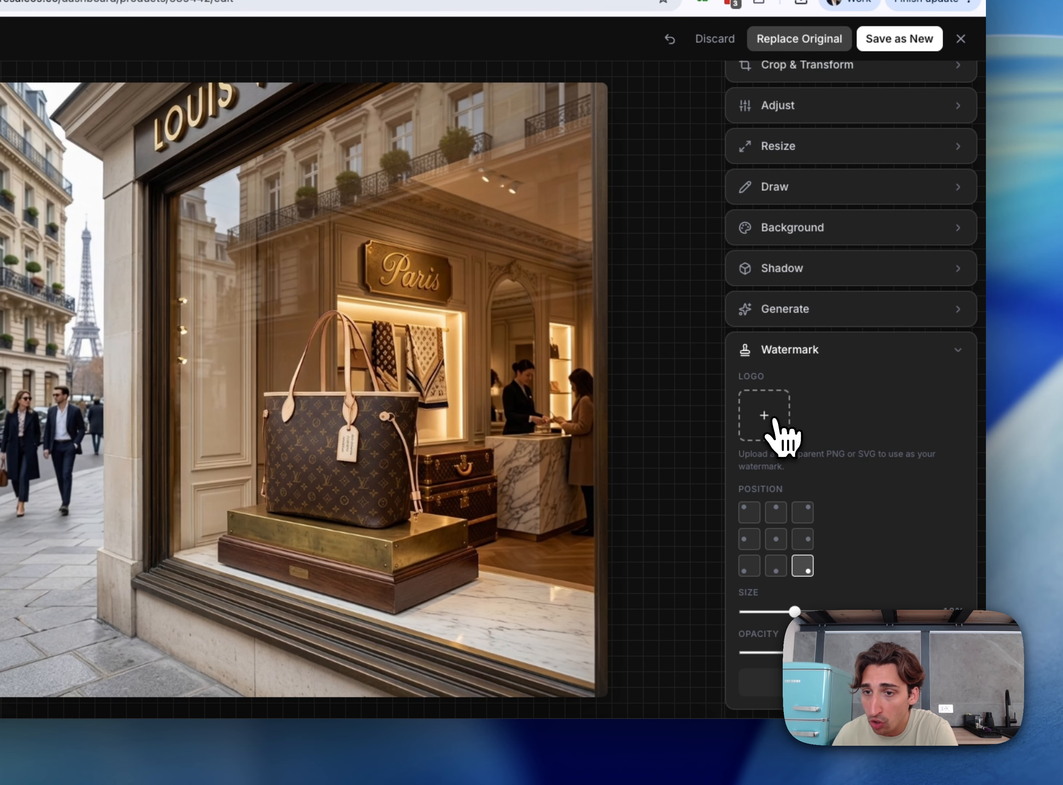
Upload store_logo.png as the watermark and apply it in the photo's bottom-right corner at 18% size, and again at a smaller size
{"action": "left_click", "coordinate": [775, 421]}
{"action": "left_click", "coordinate": [336, 308]}
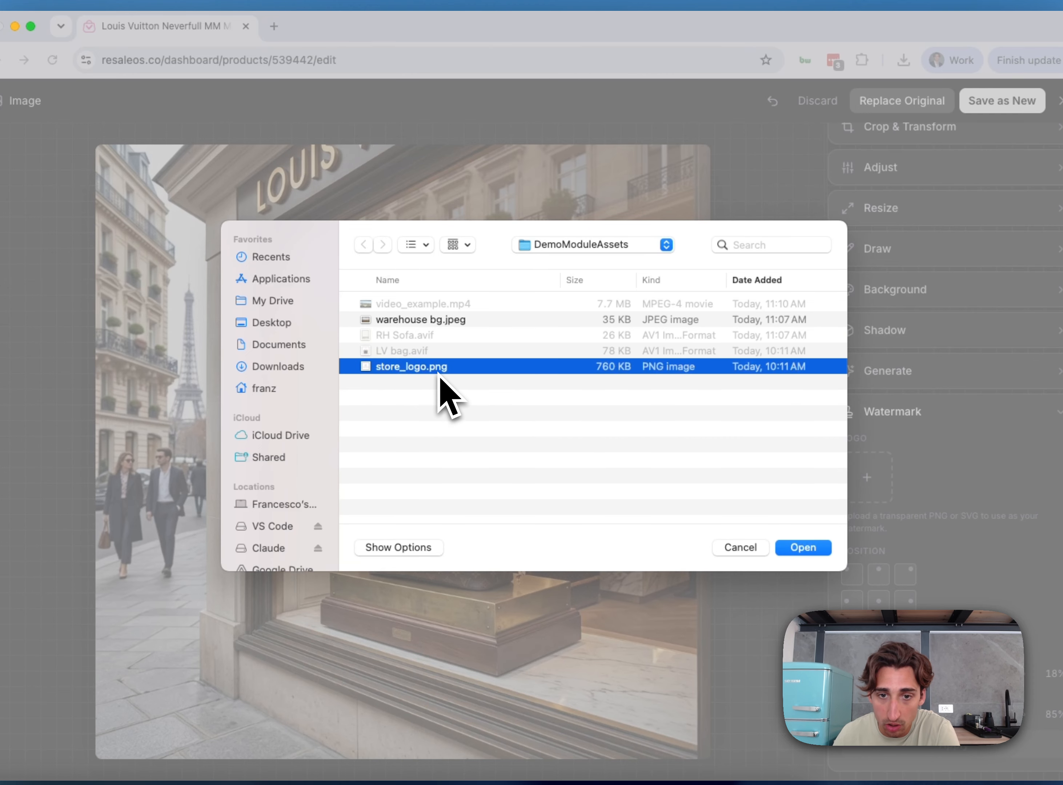
{"action": "left_click", "coordinate": [803, 548]}
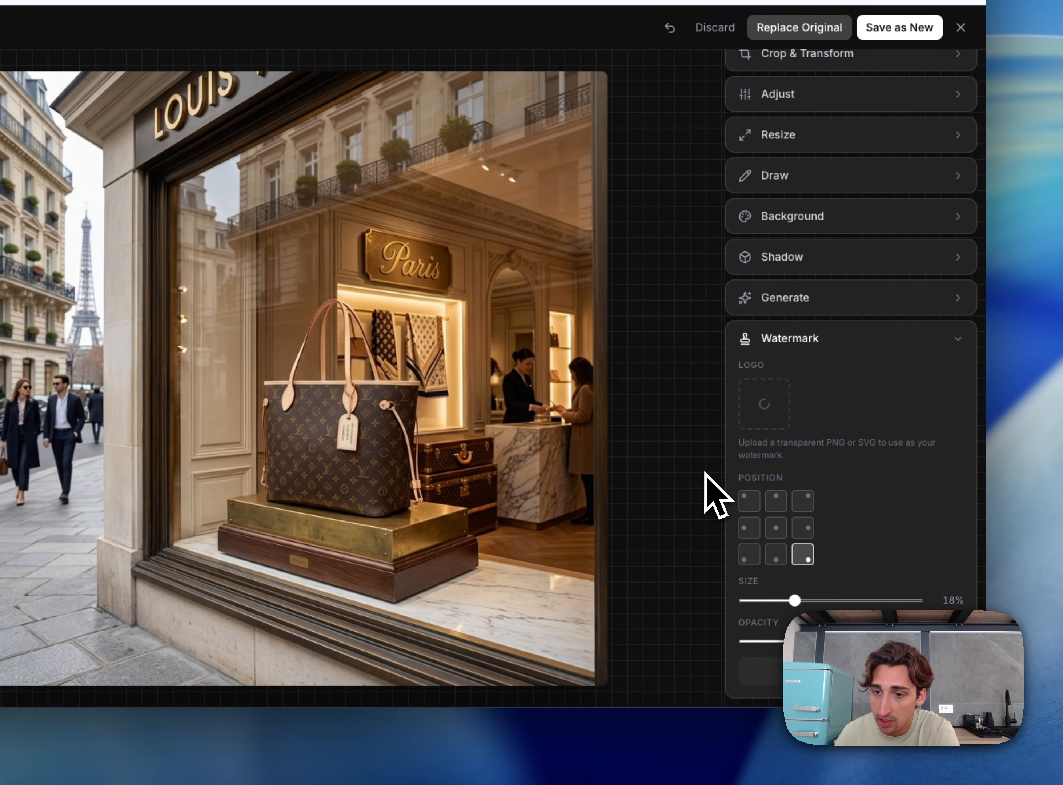
{"action": "left_click", "coordinate": [777, 547]}
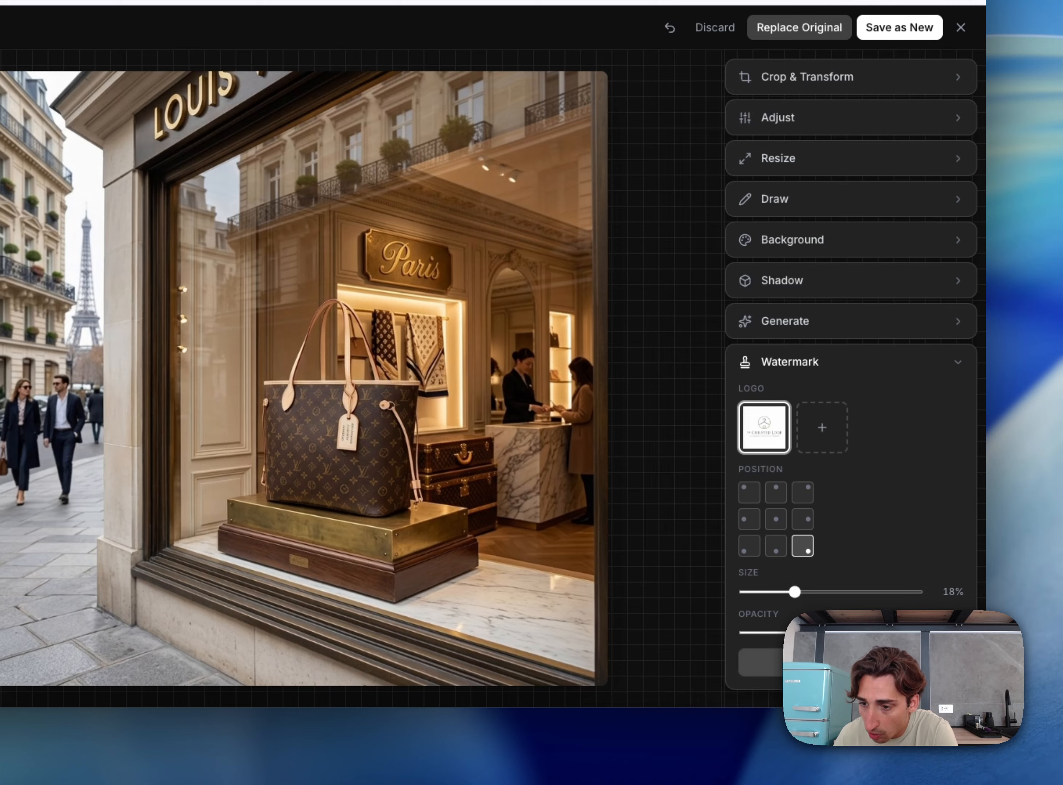
{"action": "left_click", "coordinate": [853, 663]}
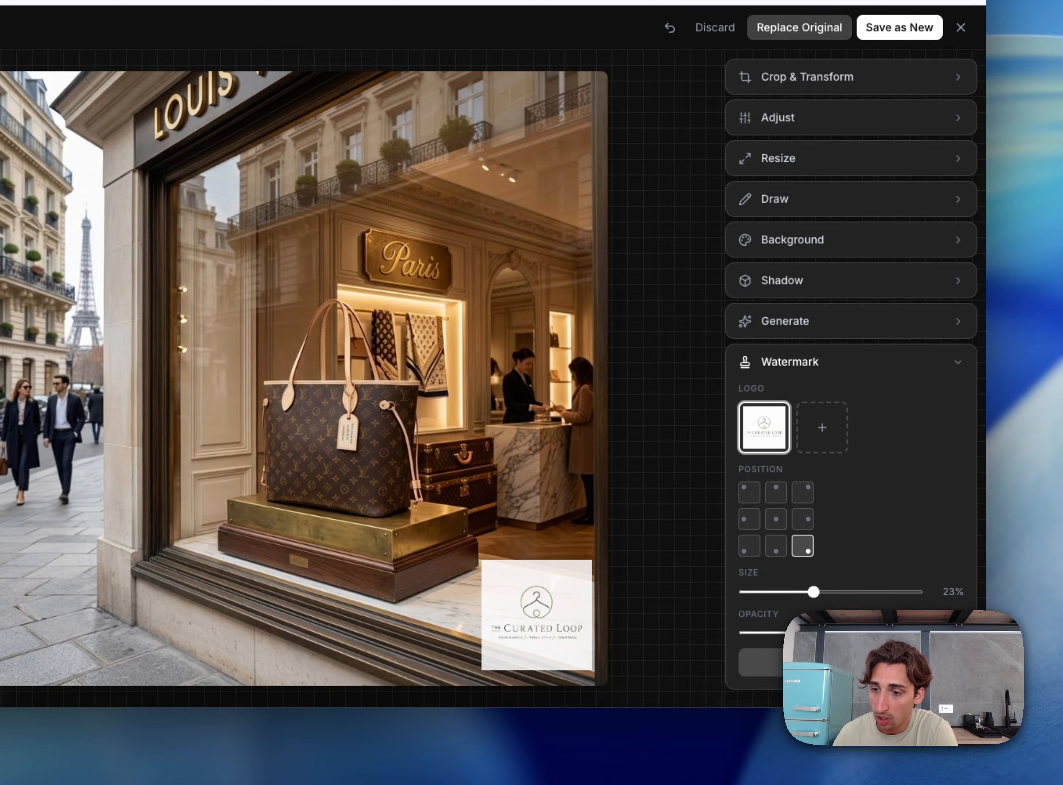
{"action": "left_click", "coordinate": [852, 663]}
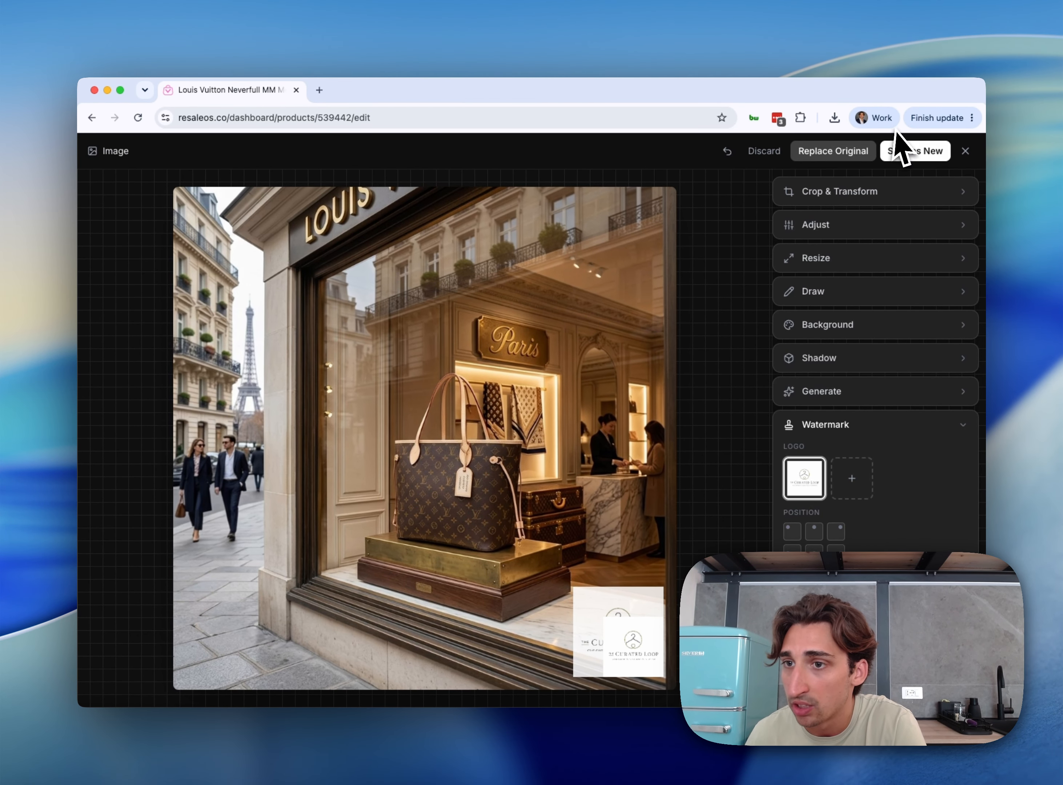
Discard all edits to the tote bag photo and close the image editor
{"action": "left_click", "coordinate": [865, 397]}
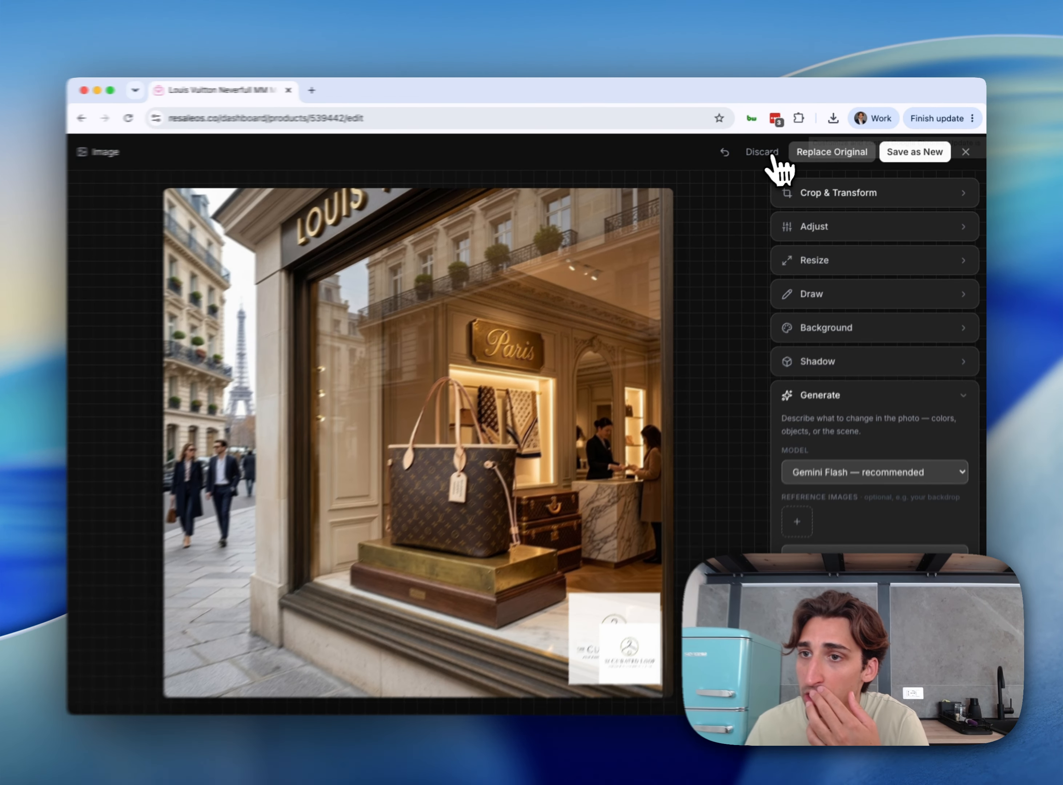
{"action": "left_click", "coordinate": [773, 156]}
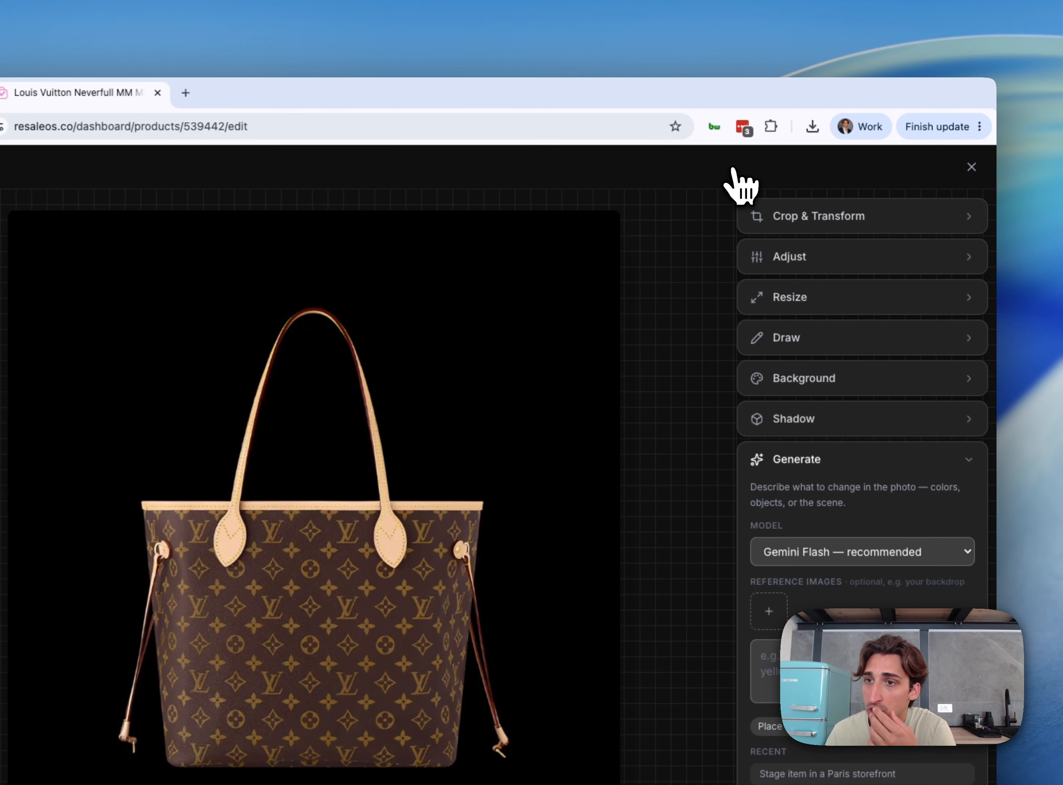
{"action": "left_click", "coordinate": [966, 152]}
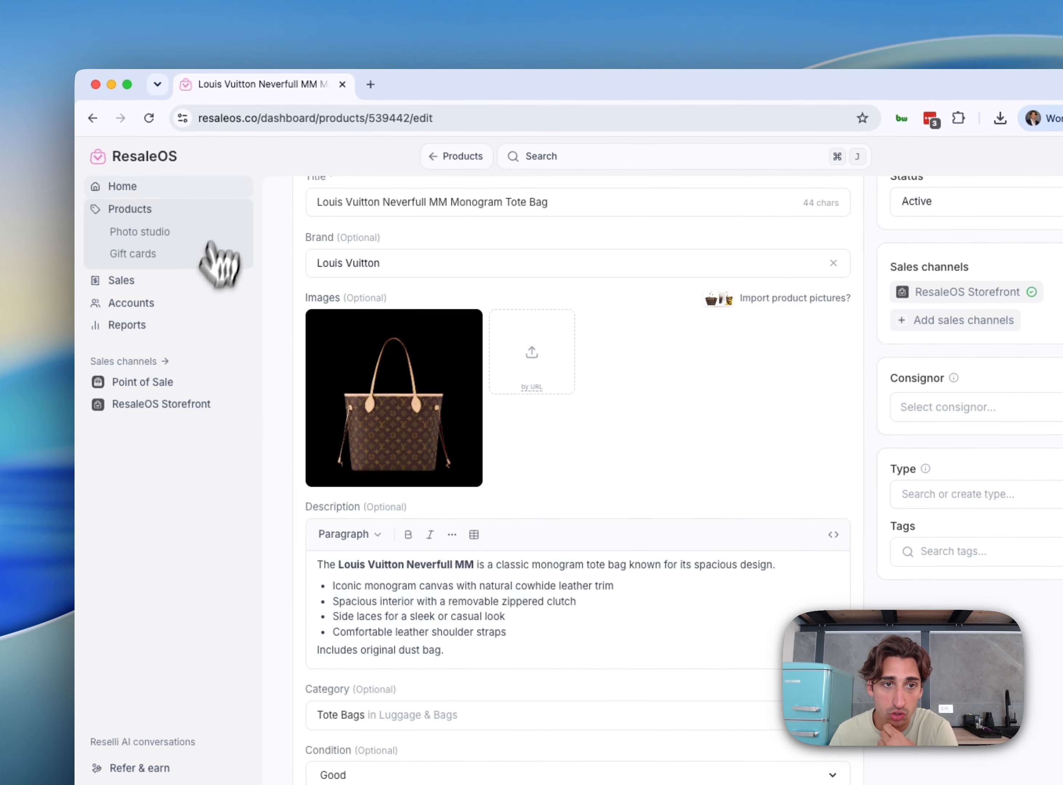
Go back to the product list, open the Modern Beige Sectional Sofa product and open its photo for editing
{"action": "scroll", "coordinate": [286, 239], "scroll_direction": "up", "scroll_amount": 3}
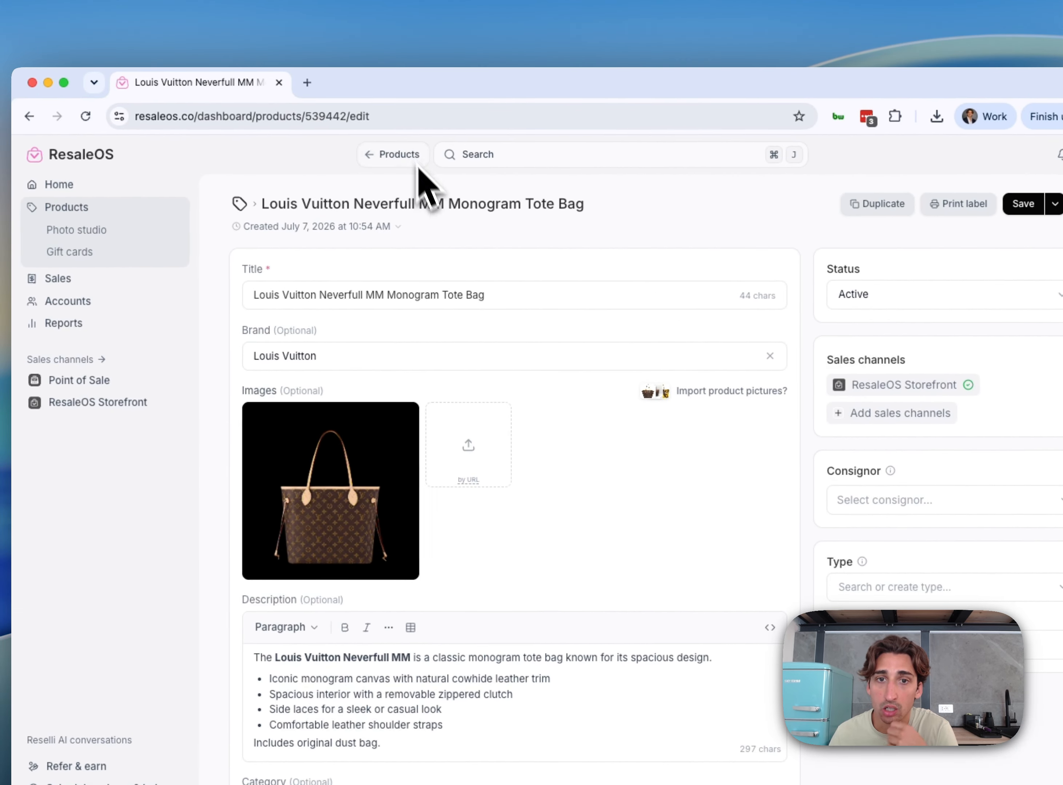
{"action": "left_click", "coordinate": [416, 164]}
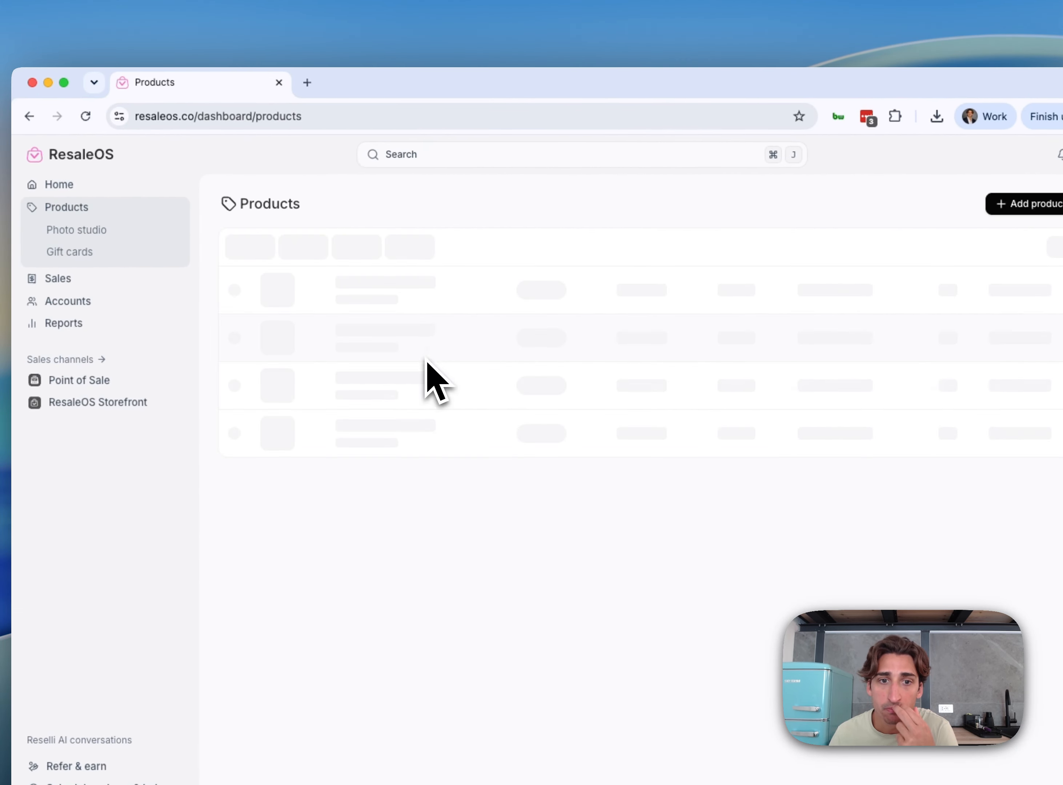
{"action": "left_click", "coordinate": [361, 336]}
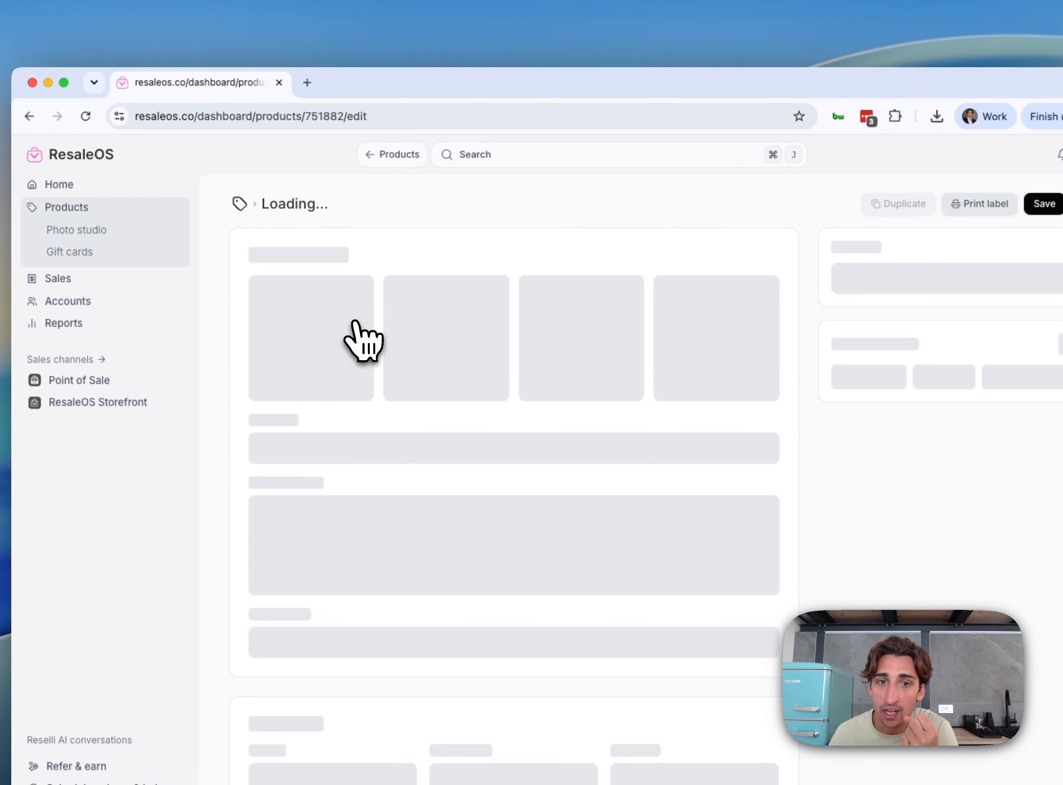
{"action": "left_click", "coordinate": [290, 485]}
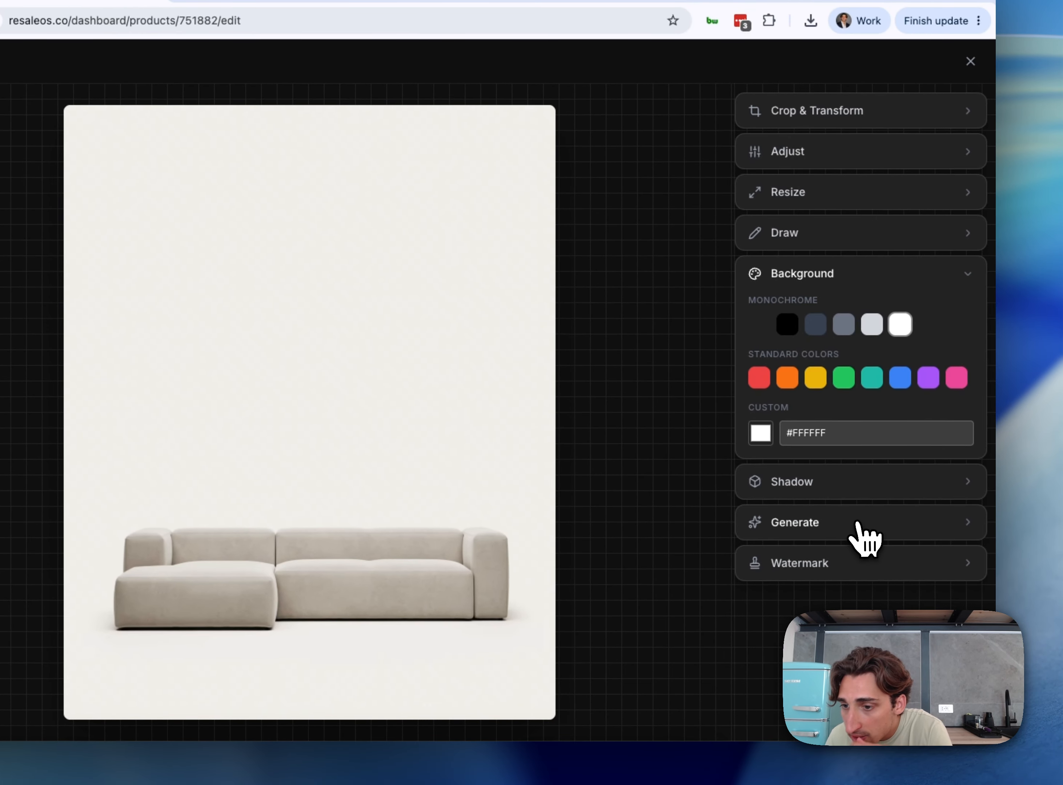
Attach warehouse bg.jpeg as the reference image for AI generation on the sofa photo
{"action": "left_click", "coordinate": [983, 617]}
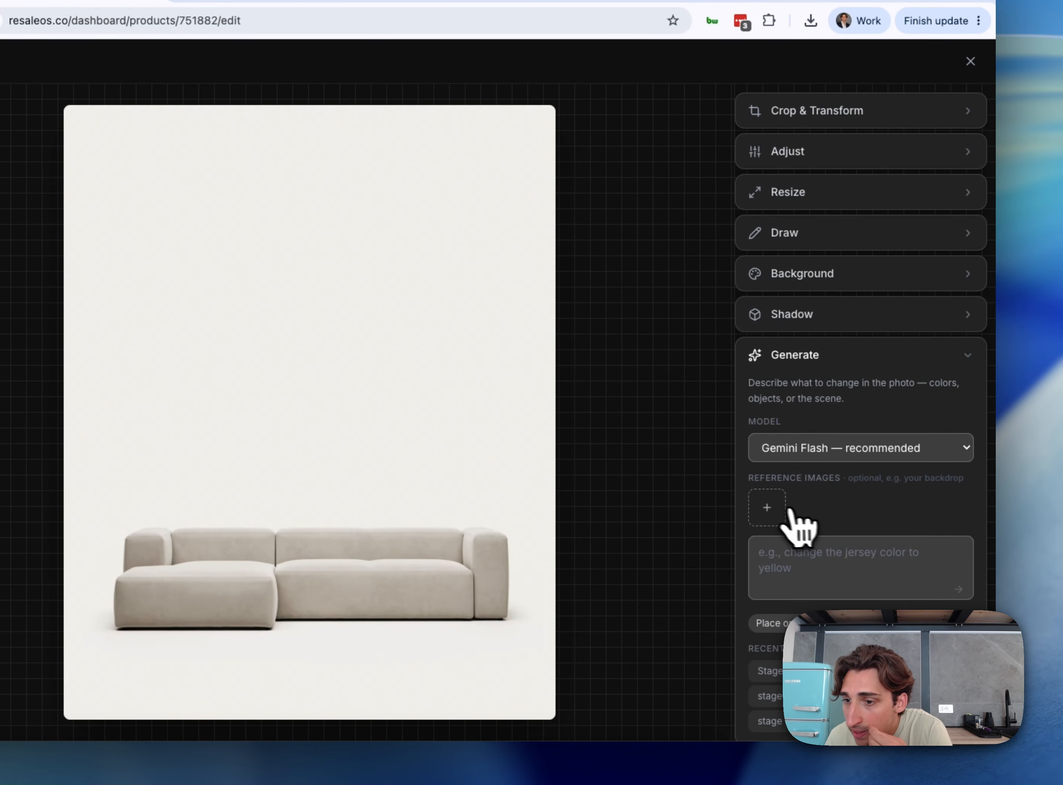
{"action": "left_click", "coordinate": [767, 508]}
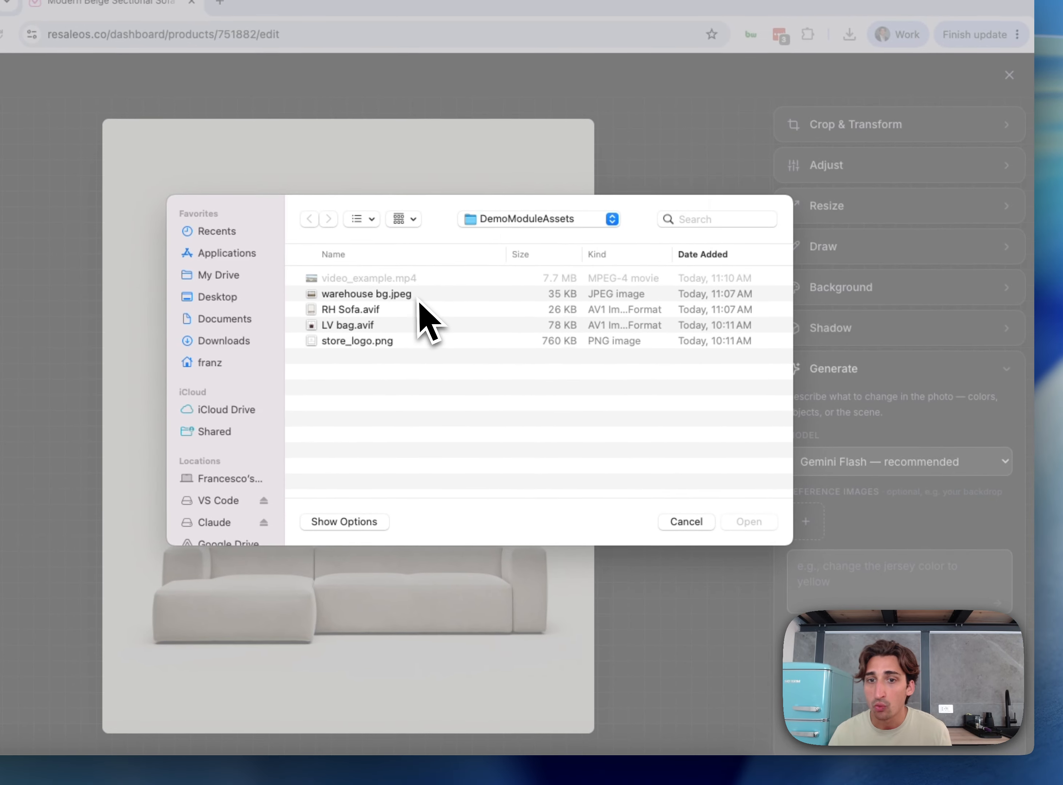
{"action": "left_click", "coordinate": [382, 281]}
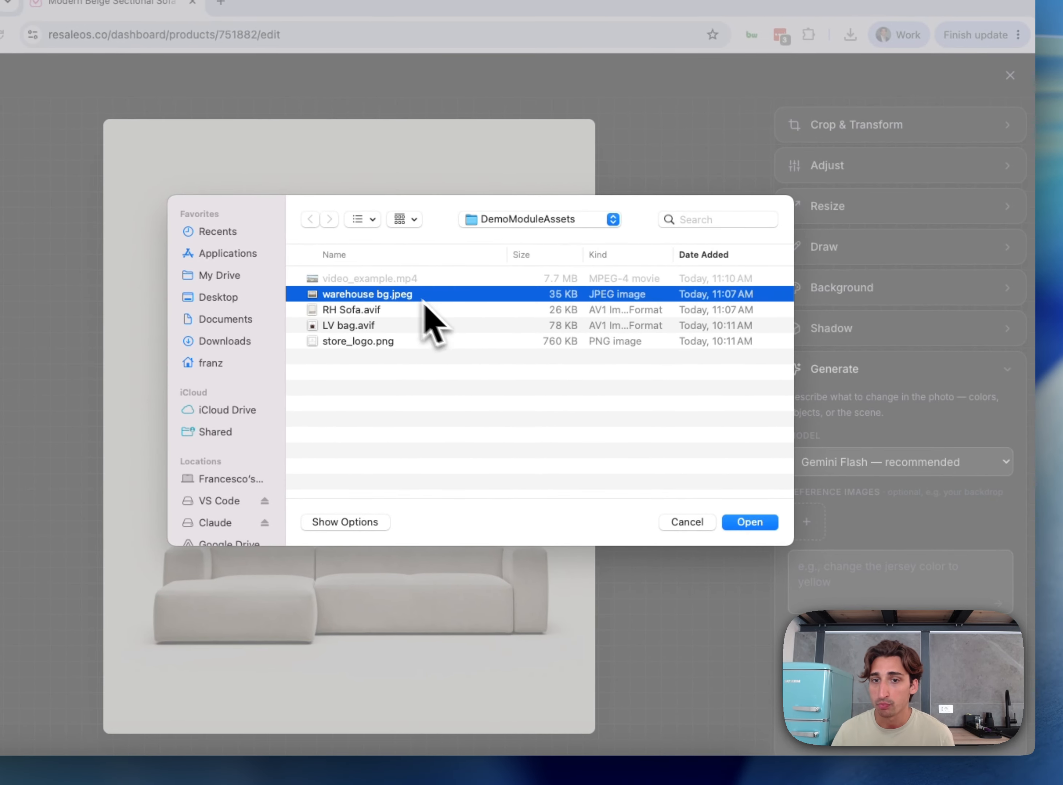
{"action": "key", "text": "space"}
{"action": "key", "text": "space"}
{"action": "left_click", "coordinate": [750, 523]}
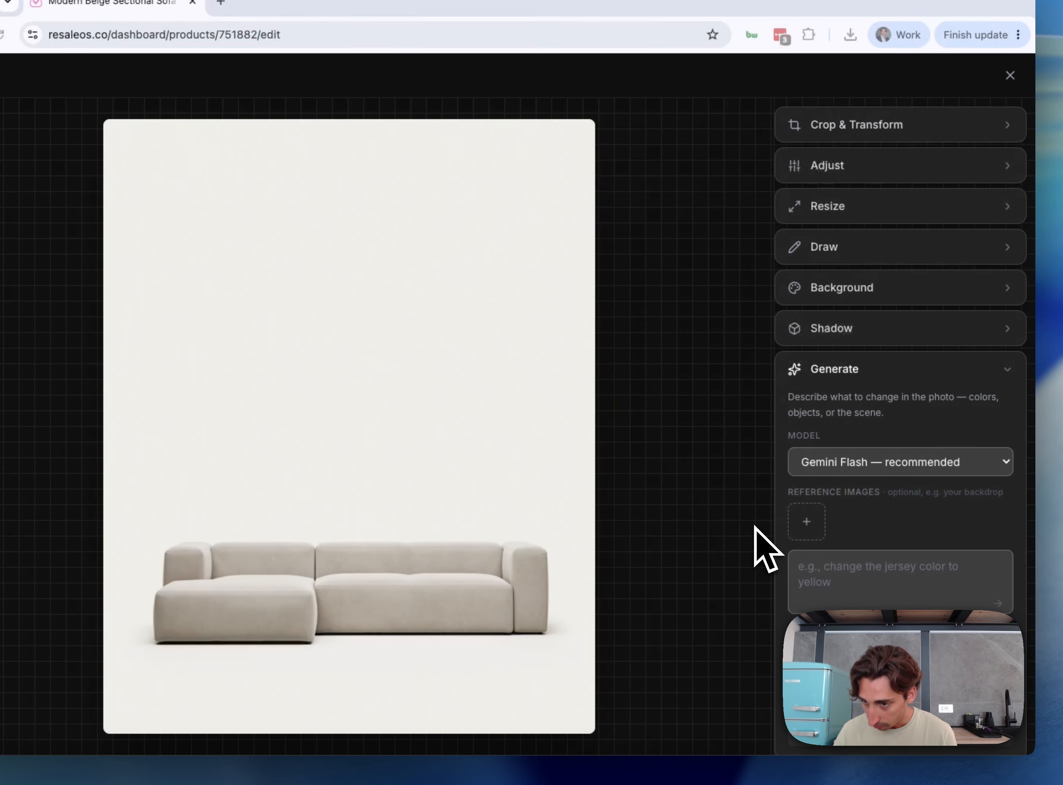
Generate a version of the photo with the sofa staged in the warehouse and save it as a new image
{"action": "left_click", "coordinate": [843, 581]}
{"action": "type", "text": "Stage"}
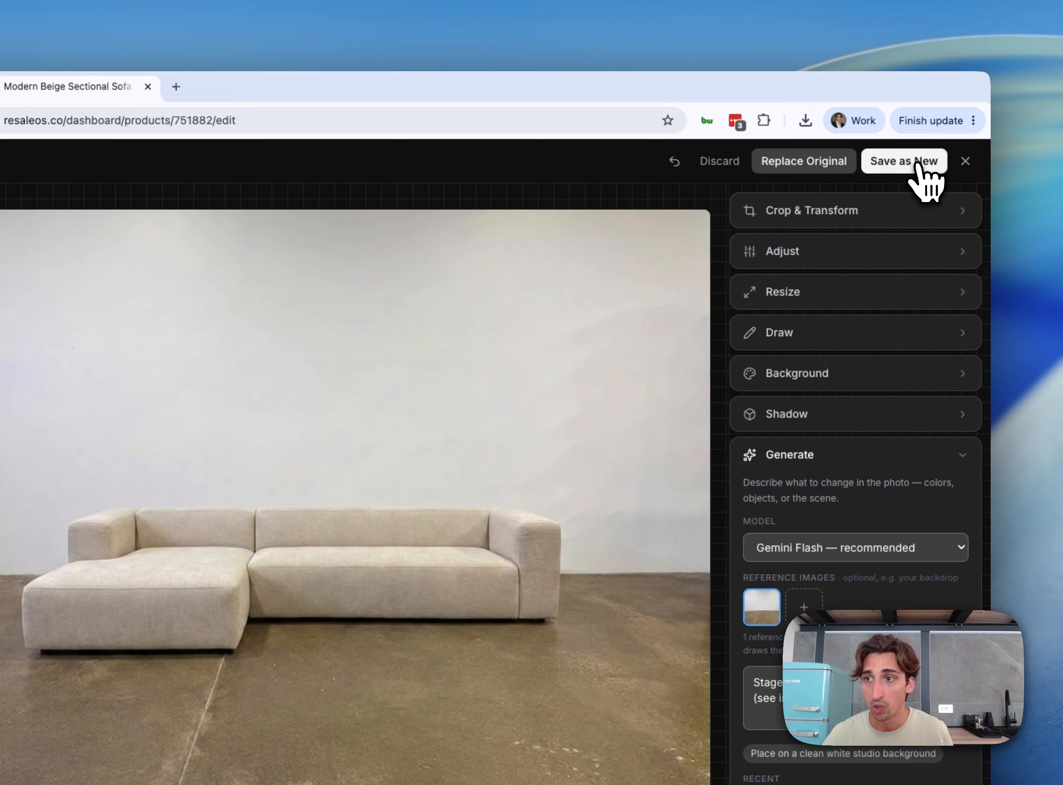
{"action": "left_click", "coordinate": [928, 152]}
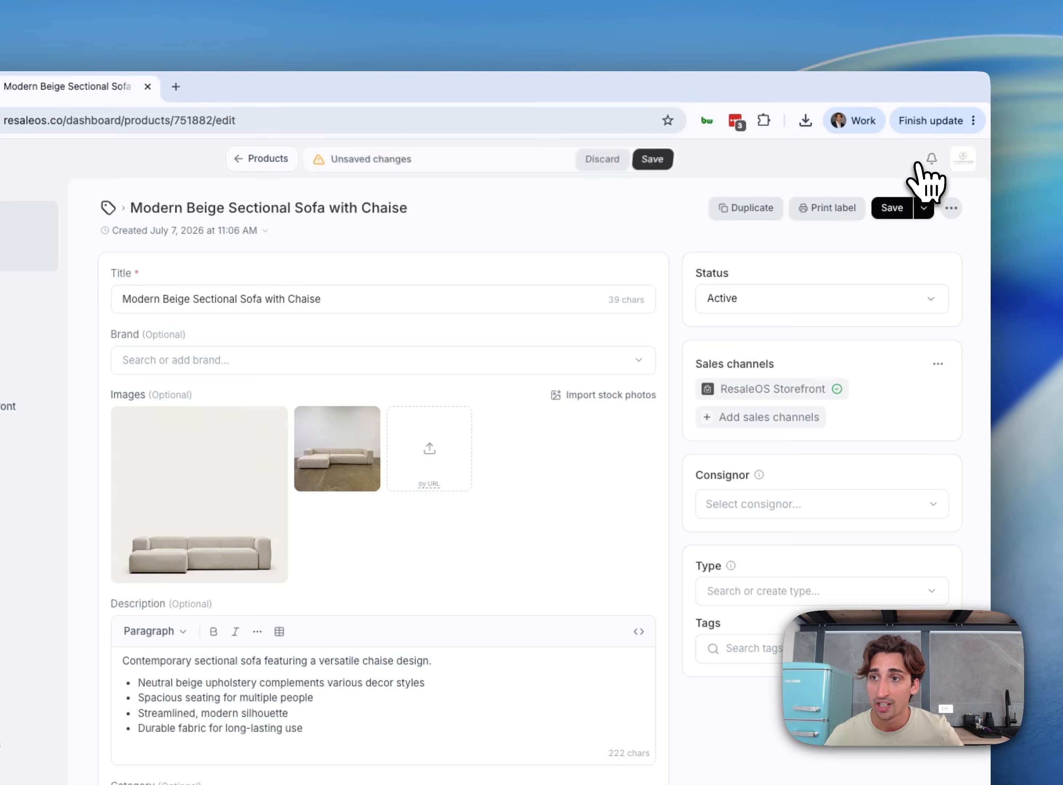
View the new warehouse image, make it the first of the sofa's product images and save the product
{"action": "left_click", "coordinate": [366, 473]}
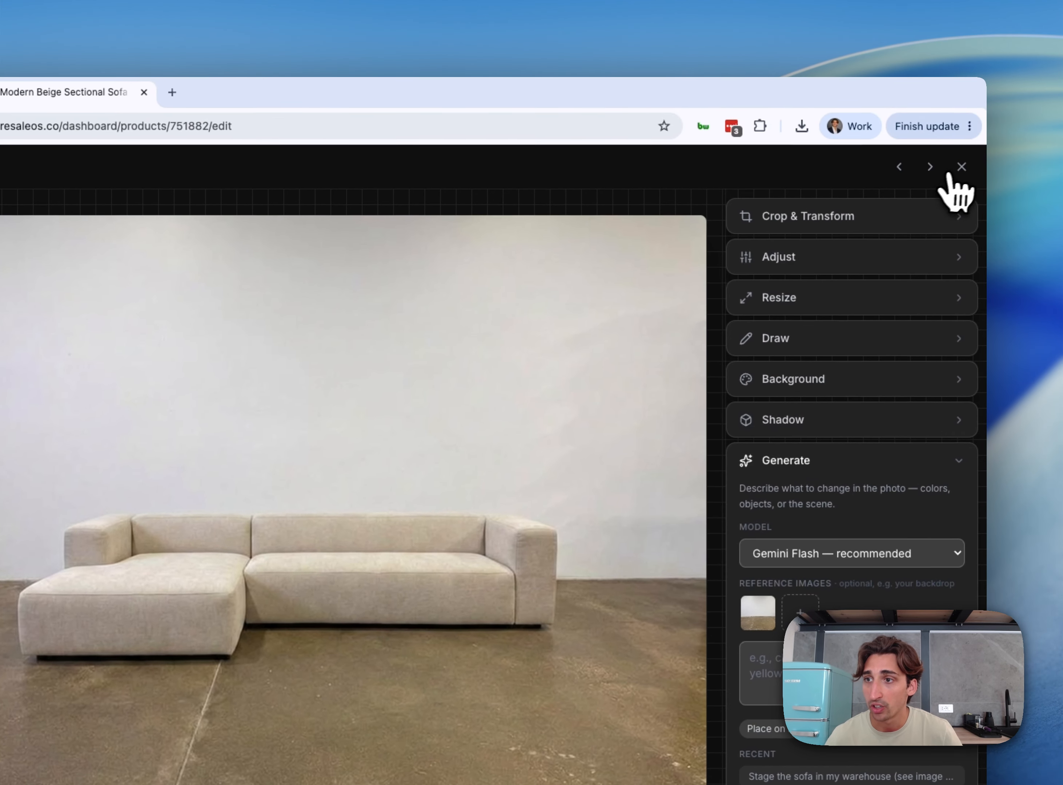
{"action": "left_click", "coordinate": [1004, 138]}
{"action": "left_click_drag", "start_coordinate": [483, 422], "coordinate": [369, 423]}
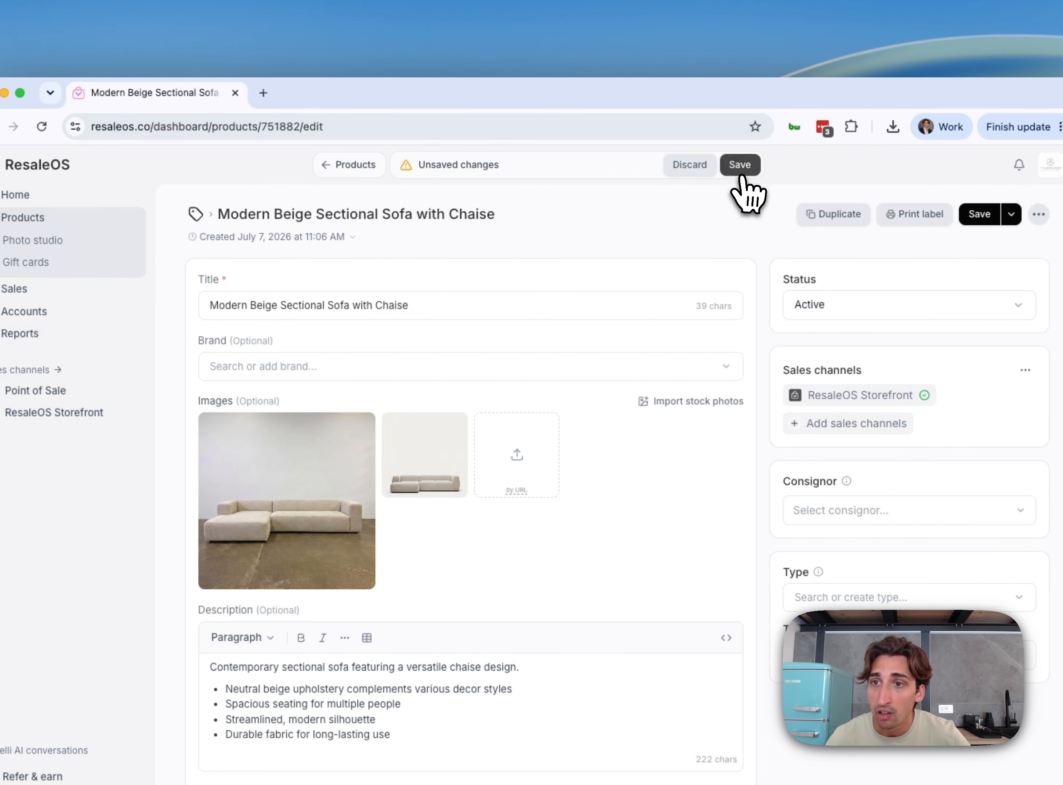
{"action": "left_click", "coordinate": [788, 135]}
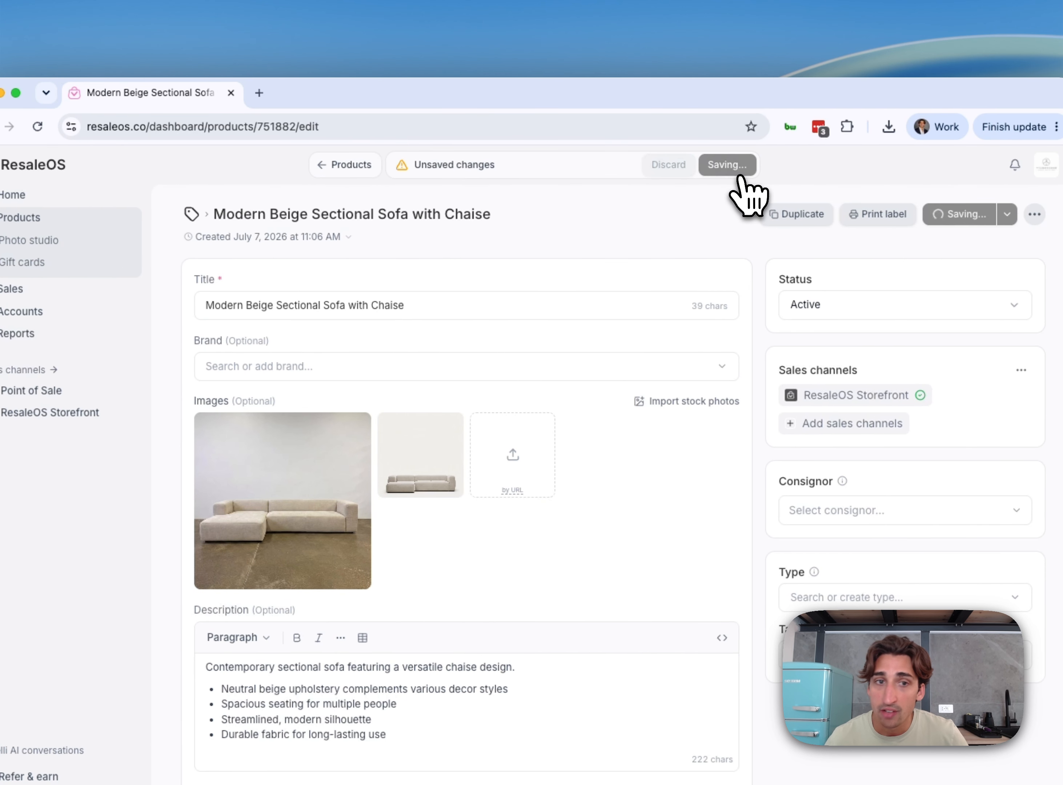
Return to the product list, open the Louis Vuitton Neverfull MM Monogram Tote Bag product and open the import of product pictures
{"action": "left_click", "coordinate": [31, 219]}
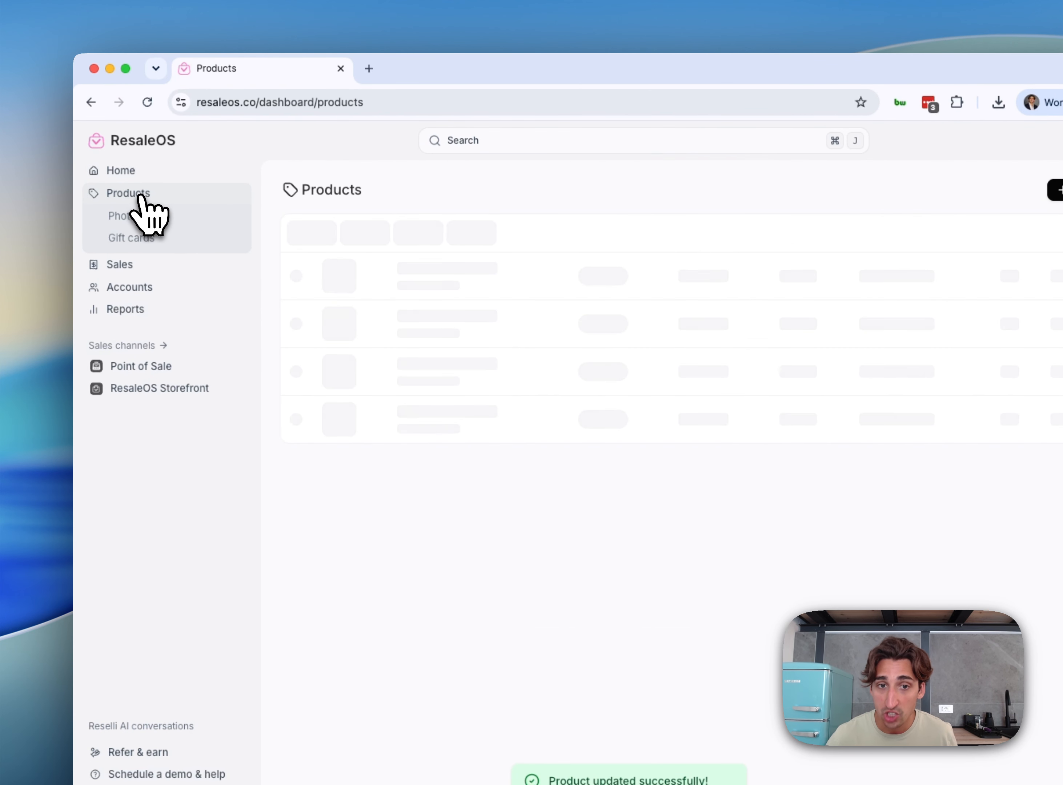
{"action": "left_click", "coordinate": [403, 409]}
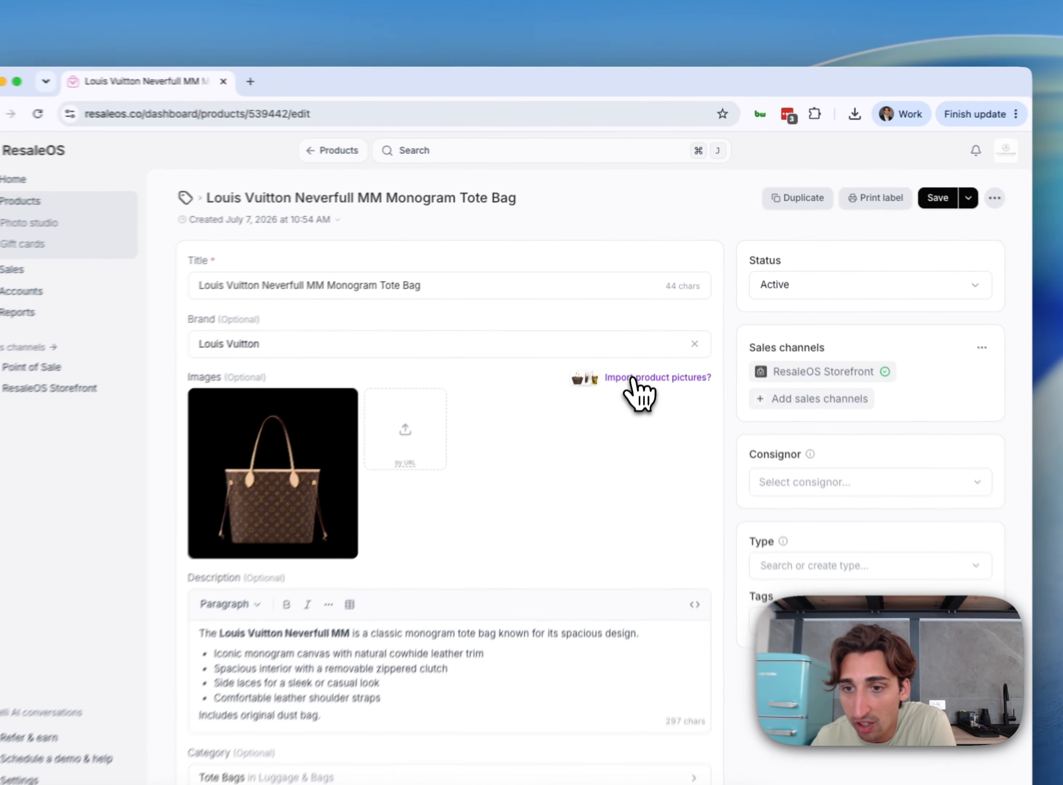
{"action": "left_click", "coordinate": [634, 343]}
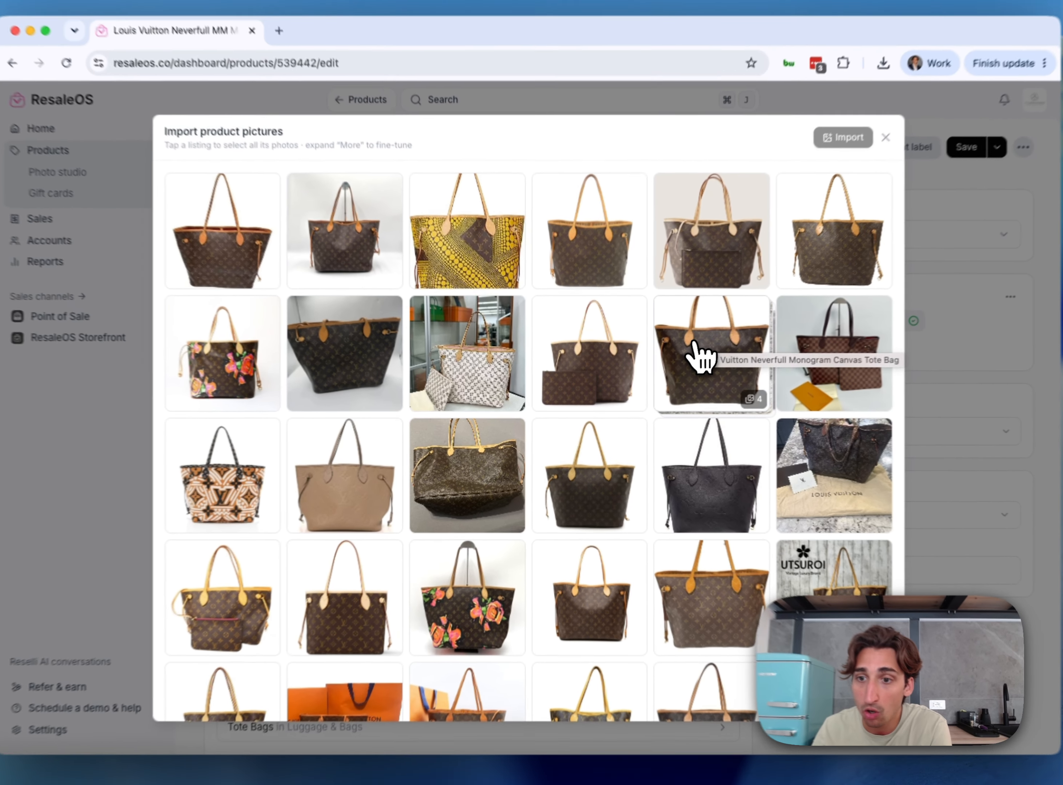
Select the monogram tote listing with four photos, expand it to review them and import all four pictures
{"action": "left_click", "coordinate": [678, 370]}
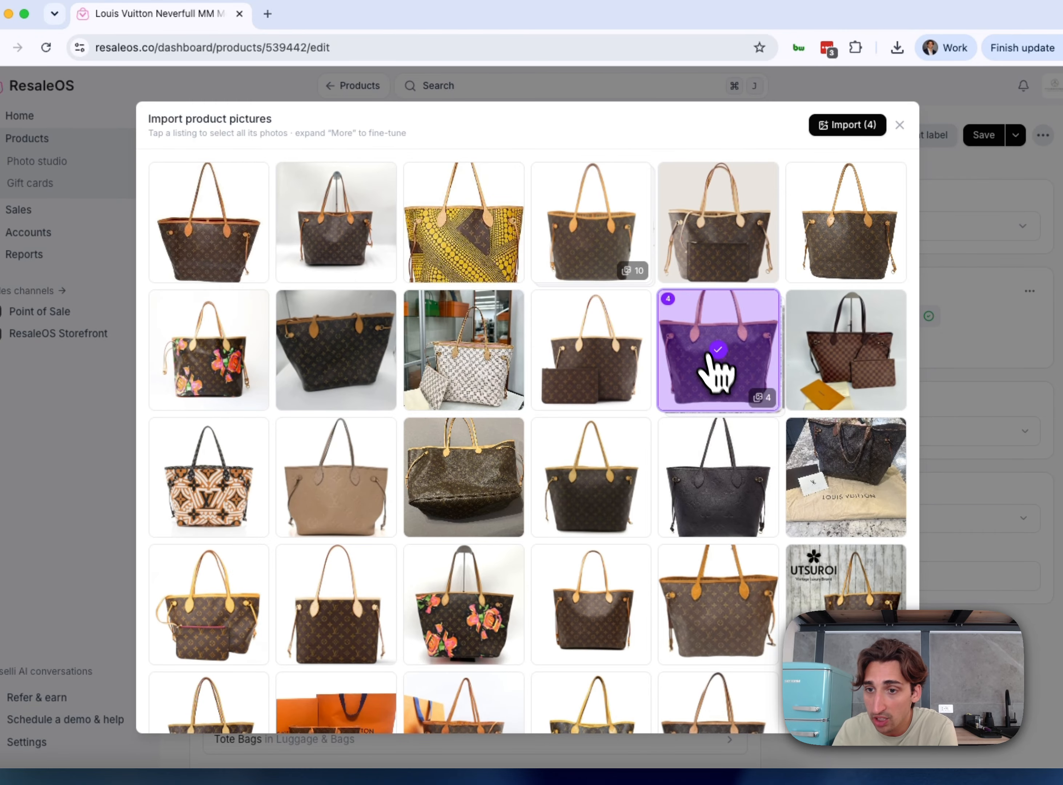
{"action": "left_click", "coordinate": [766, 401]}
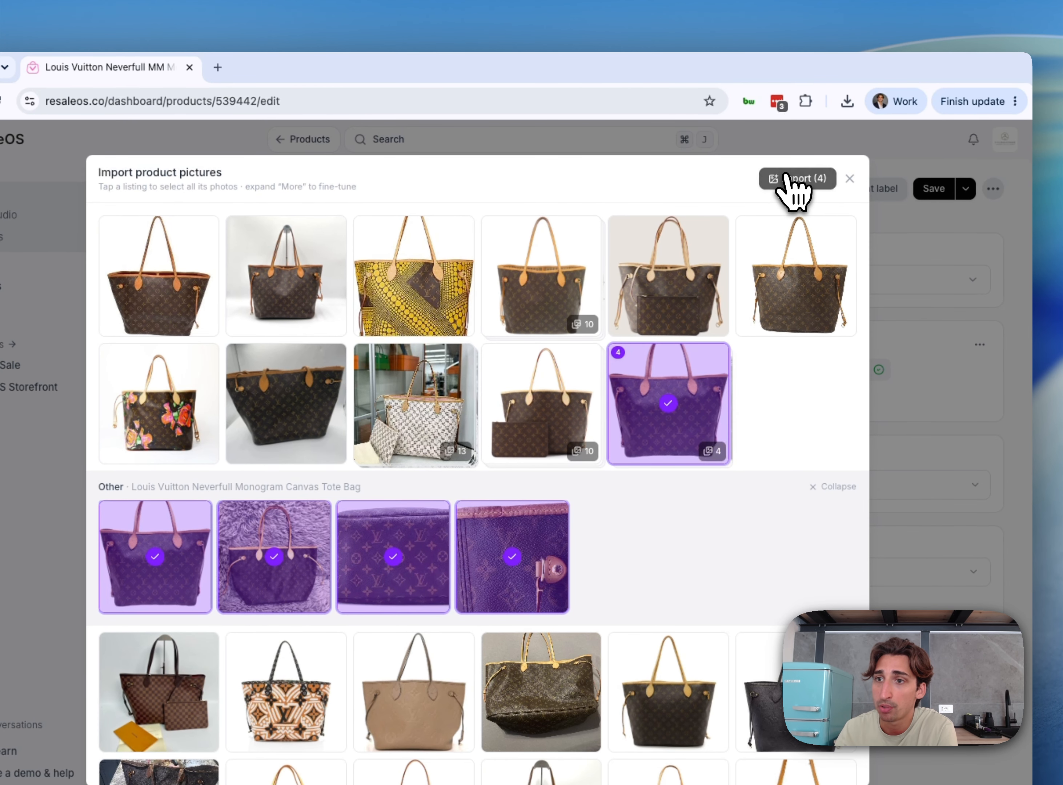
{"action": "left_click", "coordinate": [798, 178]}
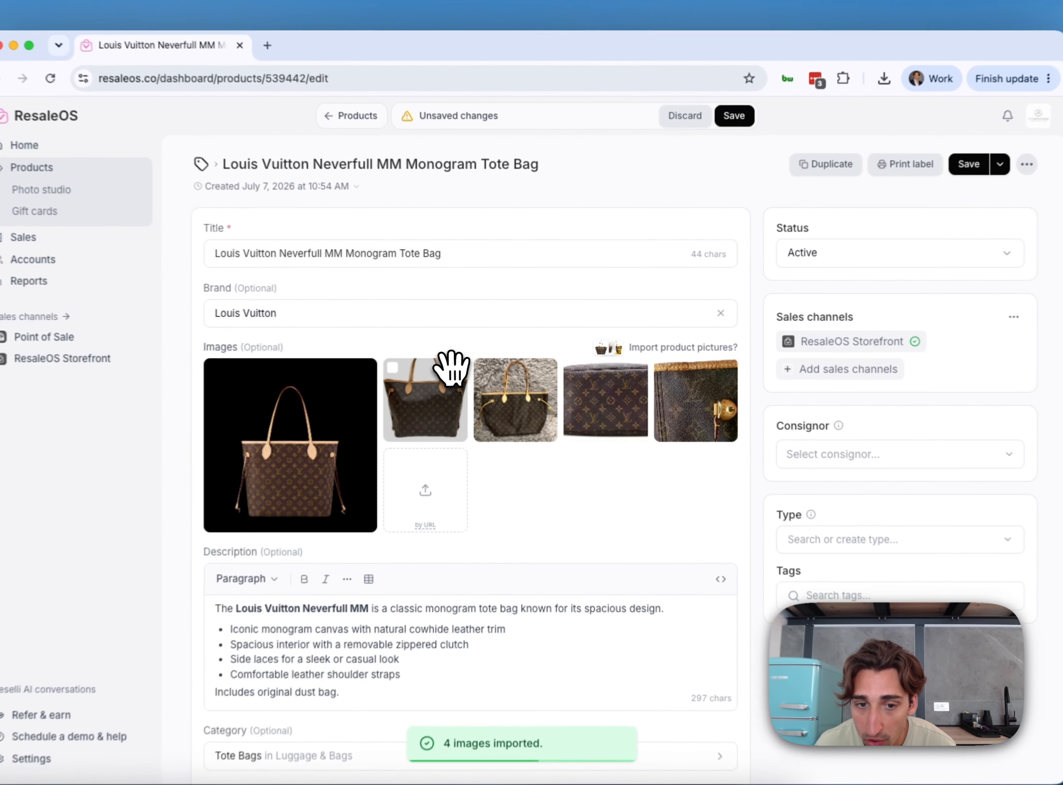
Move the imported front view of the tote on white to first place among the images and save the product
{"action": "left_click_drag", "start_coordinate": [476, 362], "coordinate": [343, 402]}
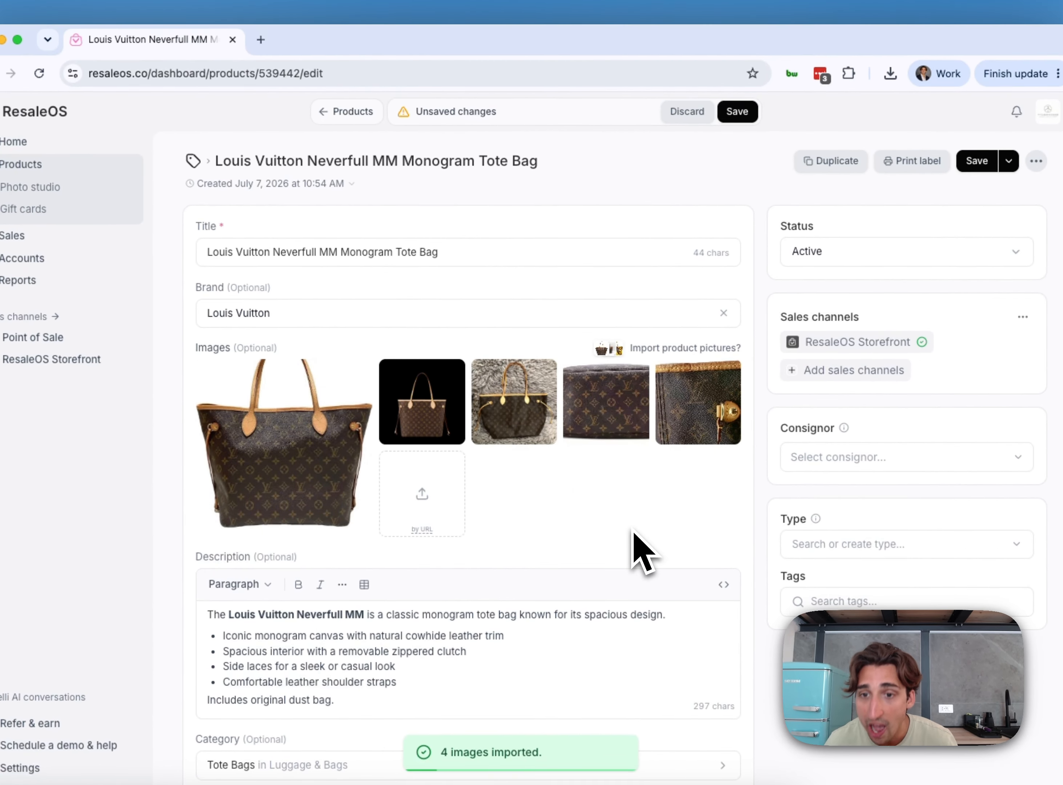
{"action": "left_click", "coordinate": [737, 111]}
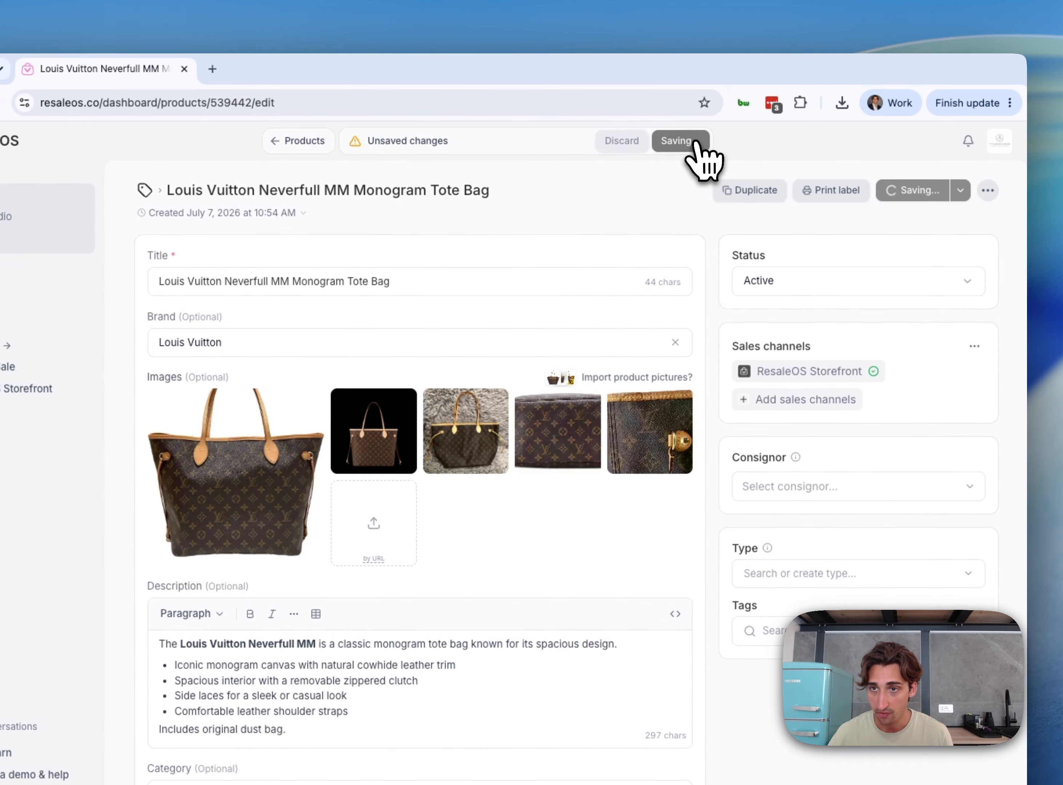
Show the eBay listings in the tote's market overview, open the $680.00 listing and copy its page address
{"action": "scroll", "coordinate": [552, 497], "scroll_direction": "down", "scroll_amount": 10}
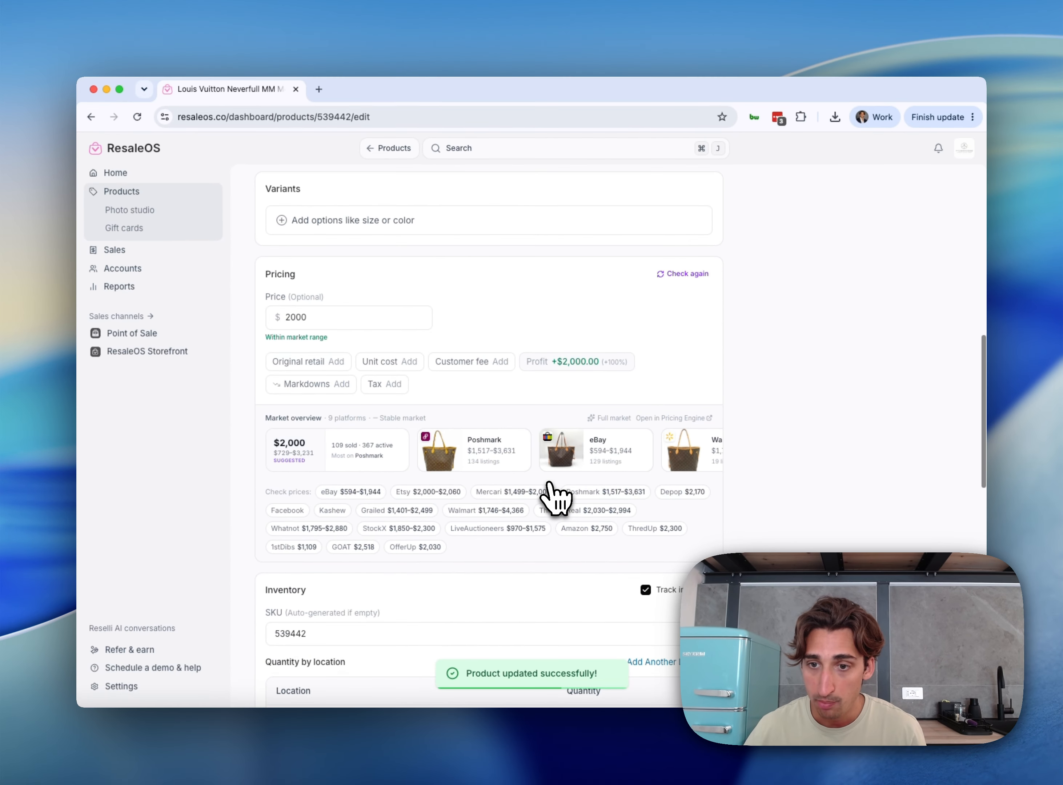
{"action": "scroll", "coordinate": [553, 497], "scroll_direction": "down", "scroll_amount": 2}
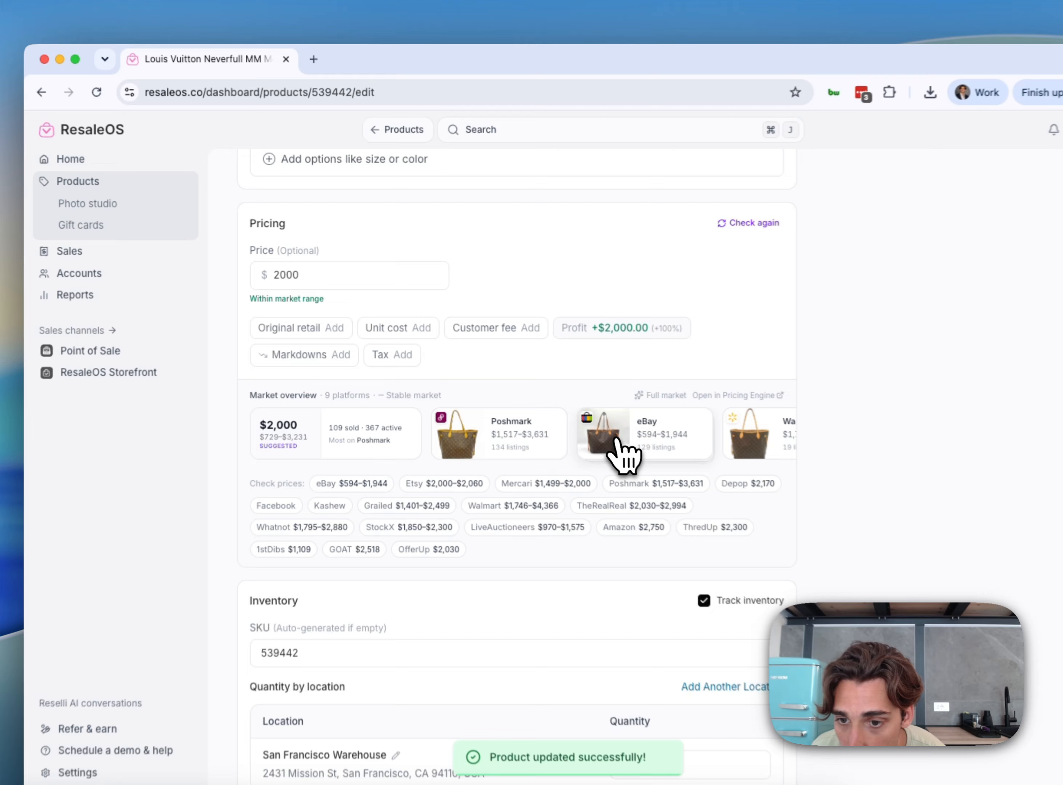
{"action": "left_click", "coordinate": [565, 406]}
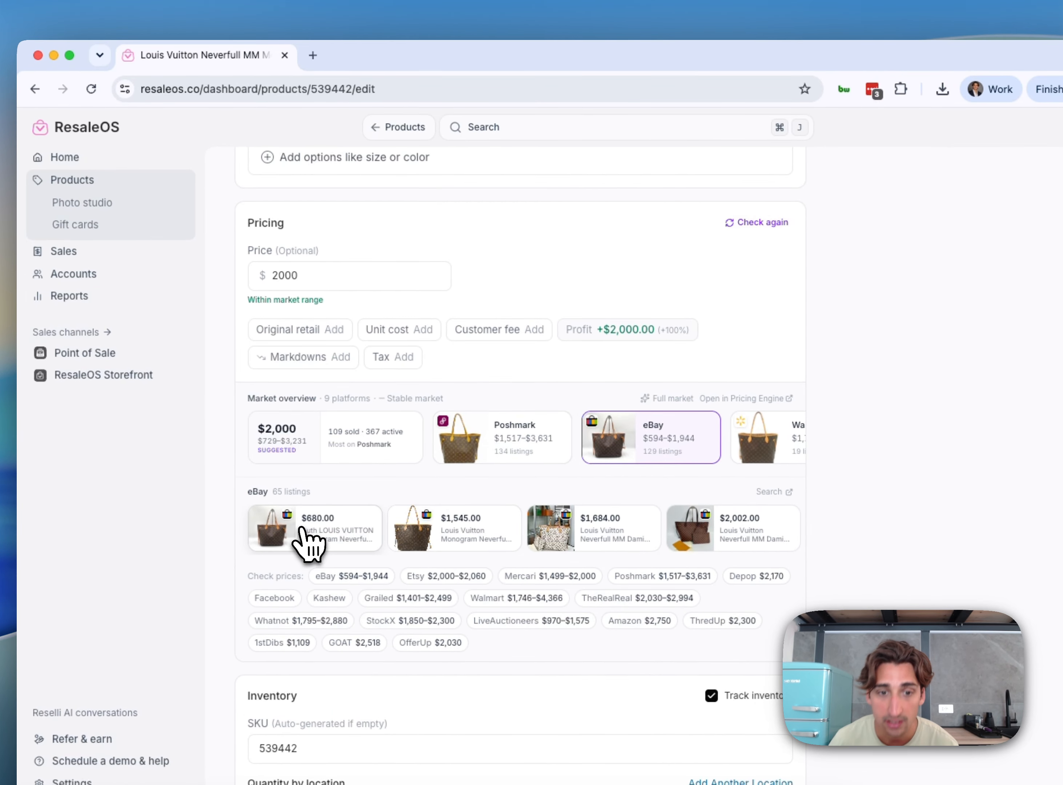
{"action": "left_click", "coordinate": [309, 540]}
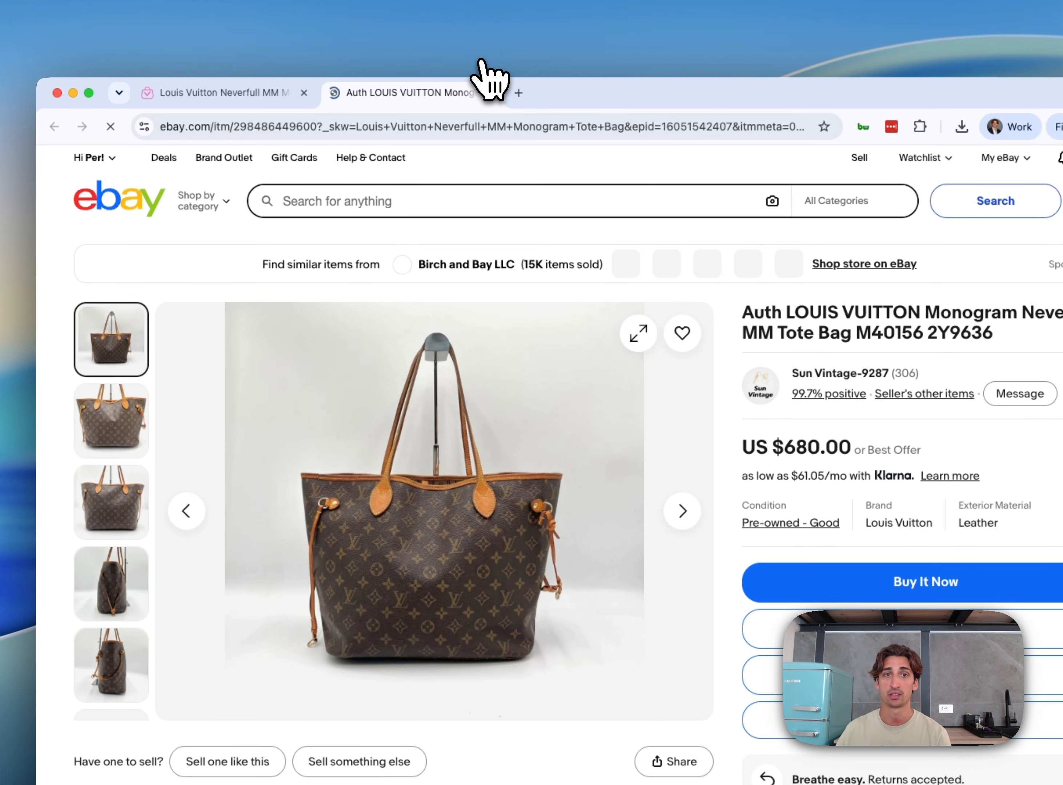
{"action": "left_click", "coordinate": [328, 126]}
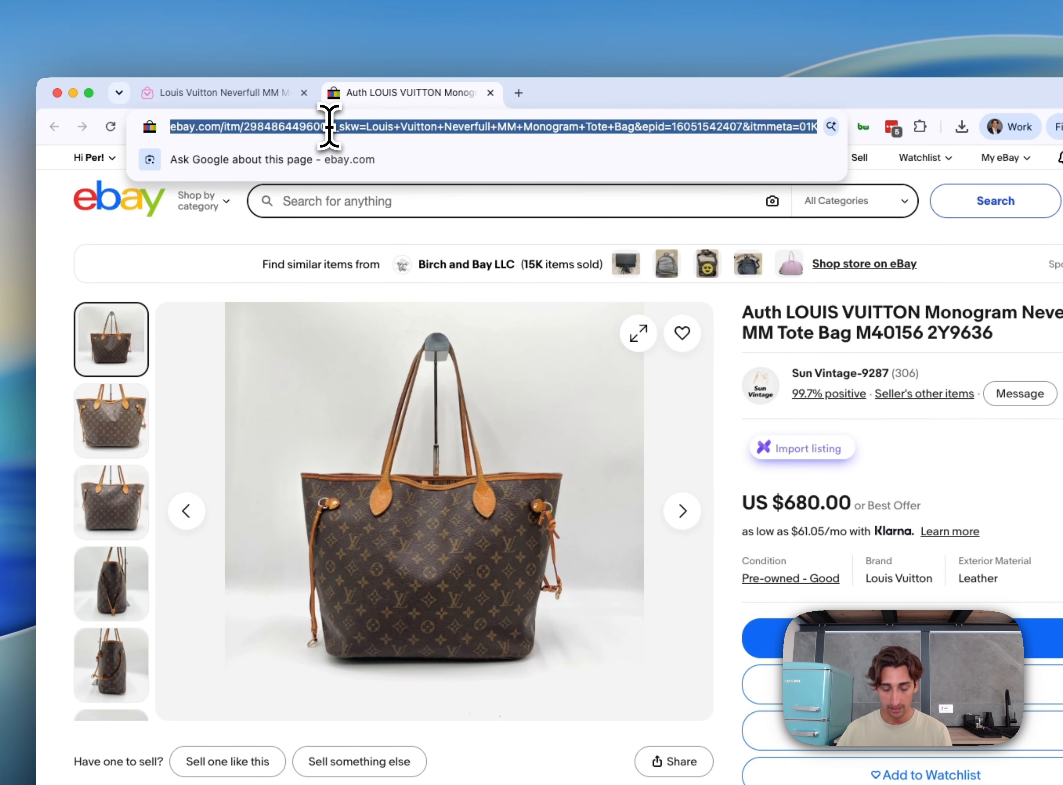
Back in the tote product, upload images by URL using the copied eBay listing address
{"action": "left_click", "coordinate": [220, 103]}
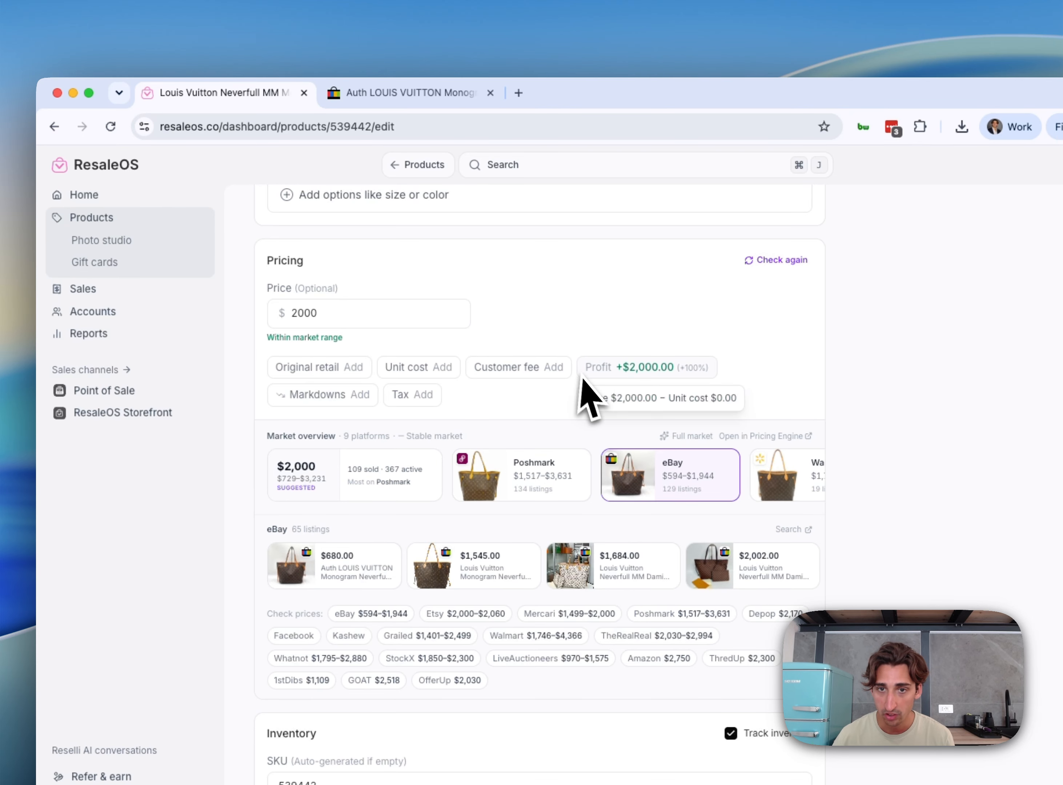
{"action": "scroll", "coordinate": [589, 390], "scroll_direction": "up", "scroll_amount": 10}
{"action": "left_click", "coordinate": [492, 608]}
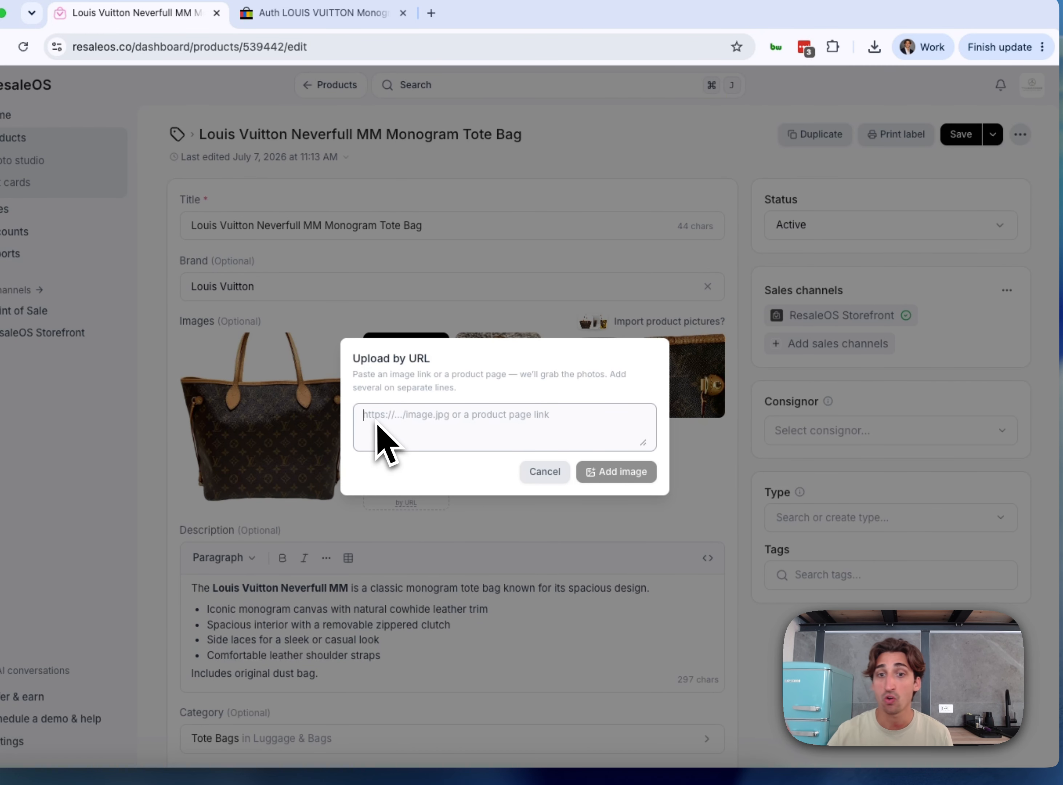
{"action": "key", "text": "super+v"}
{"action": "left_click", "coordinate": [618, 472]}
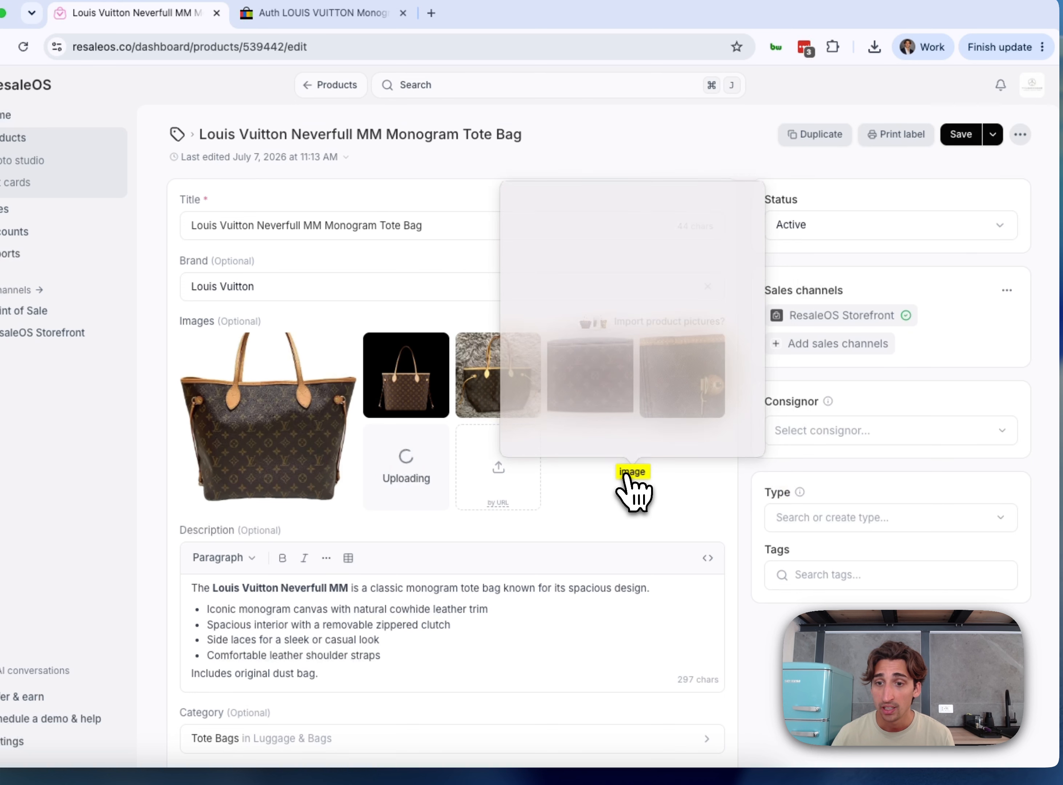
{"action": "left_click", "coordinate": [694, 493]}
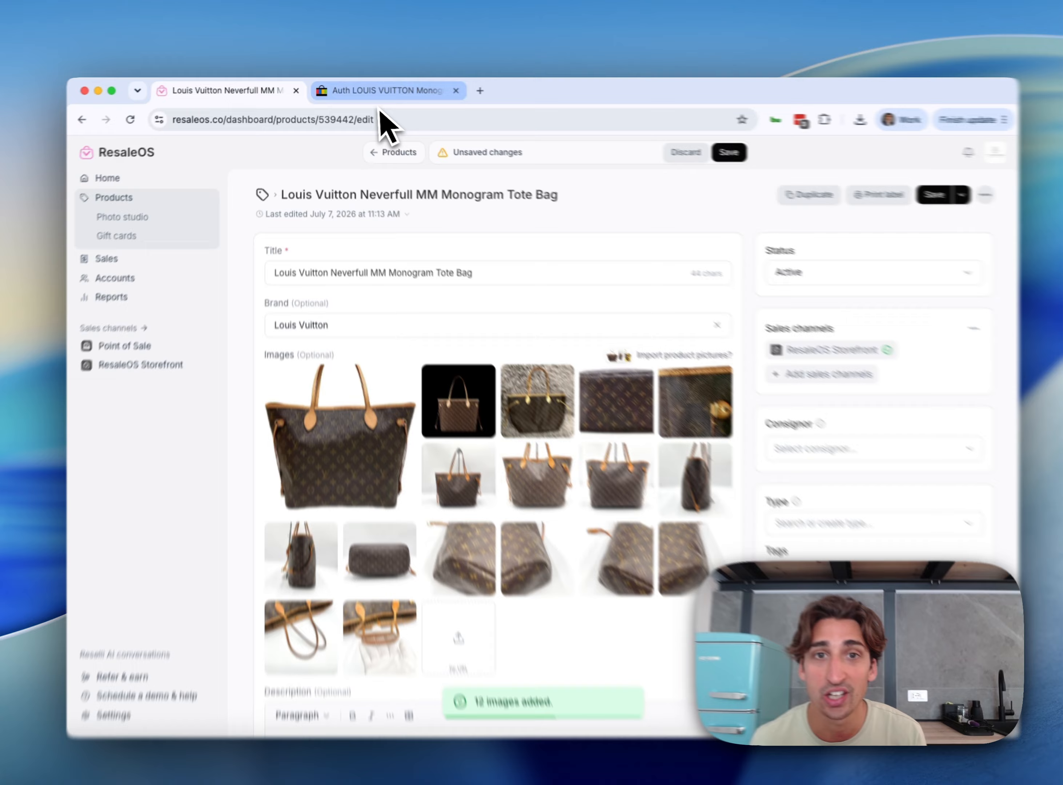
In the eBay listing's browser tab, search Google for "lv bag"
{"action": "left_click", "coordinate": [371, 94]}
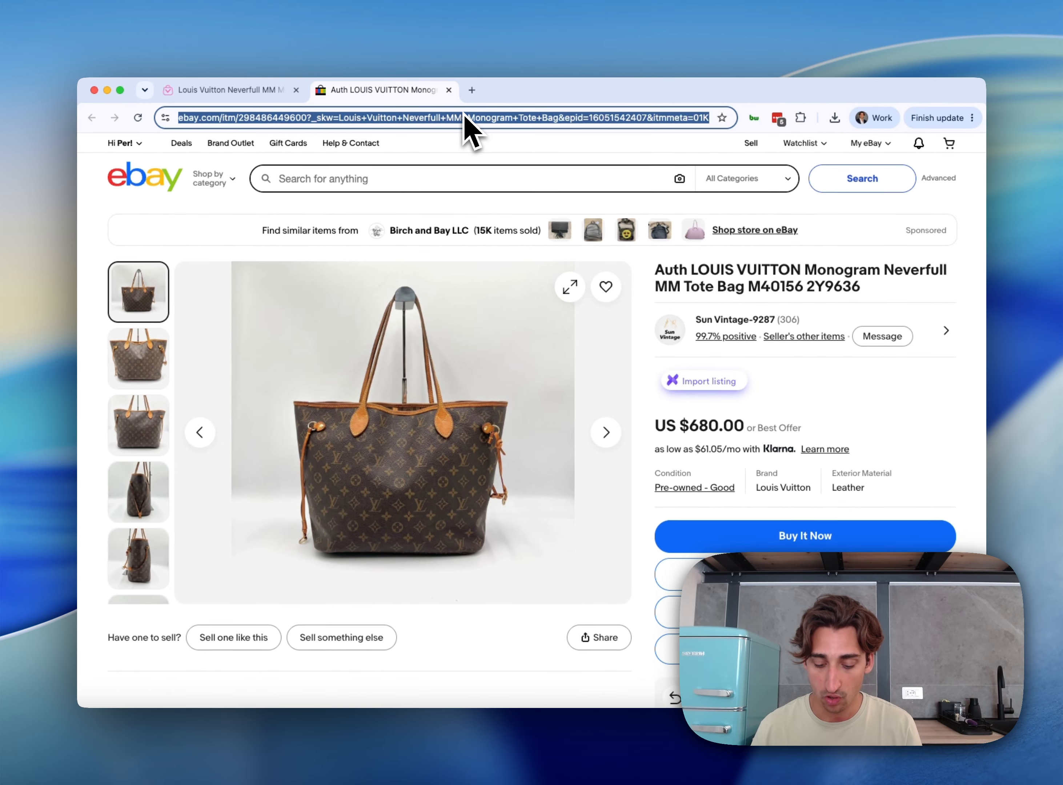
{"action": "type", "text": "lv bag"}
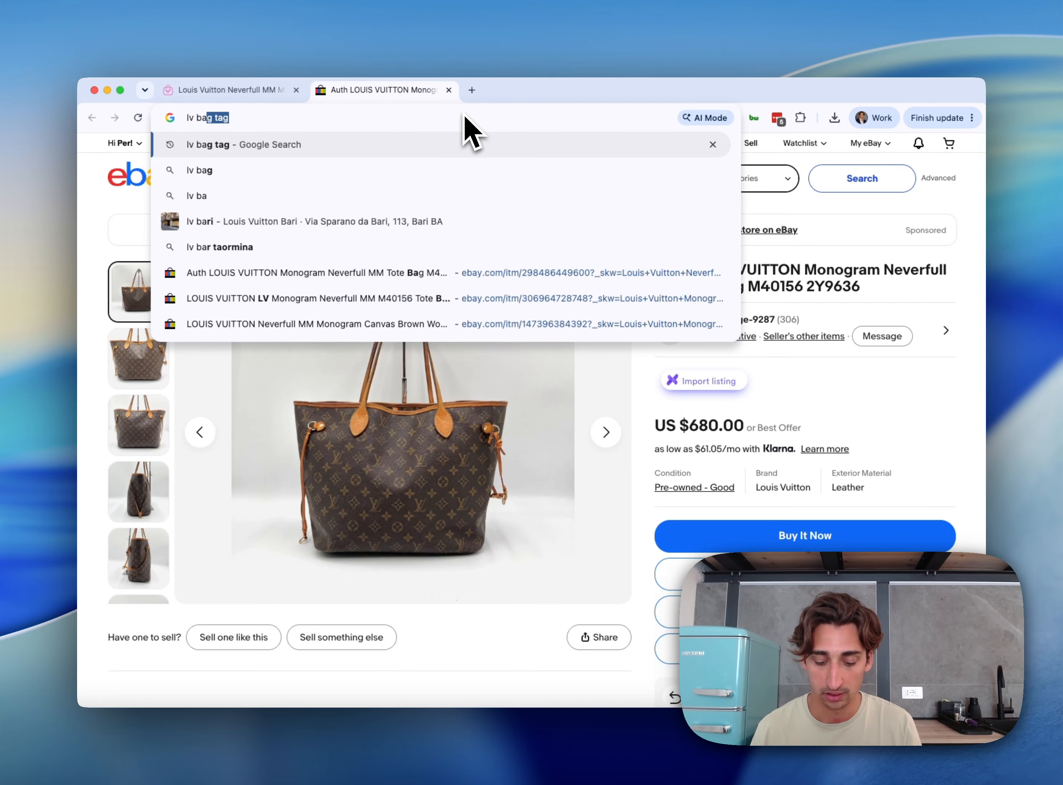
{"action": "key", "text": "Return"}
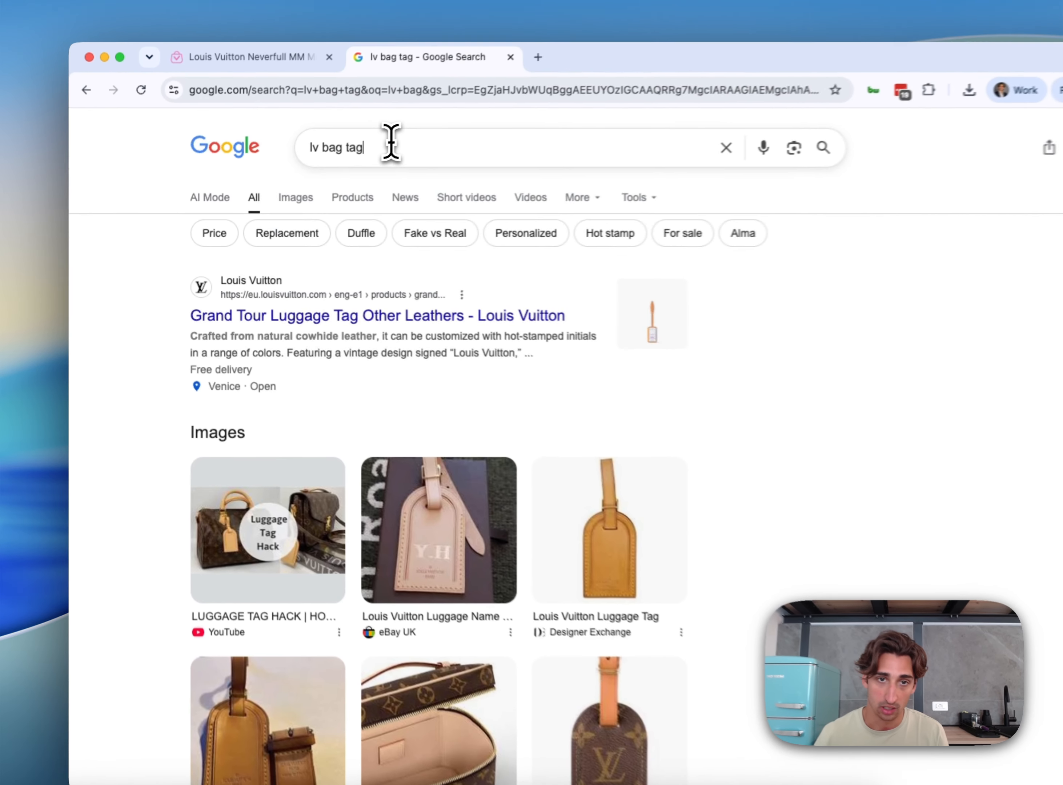
{"action": "double_click", "coordinate": [317, 167]}
{"action": "key", "text": "BackSpace"}
{"action": "key", "text": "Return"}
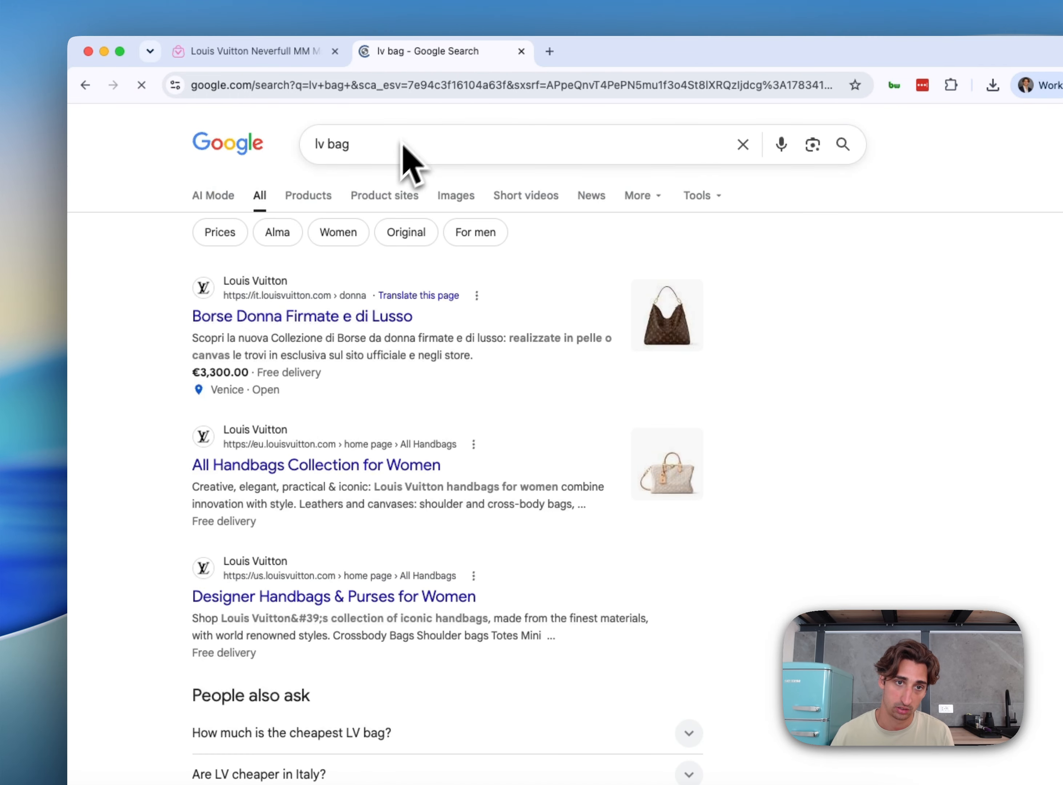
{"action": "left_click", "coordinate": [308, 204]}
{"action": "scroll", "coordinate": [469, 375], "scroll_direction": "down", "scroll_amount": 2}
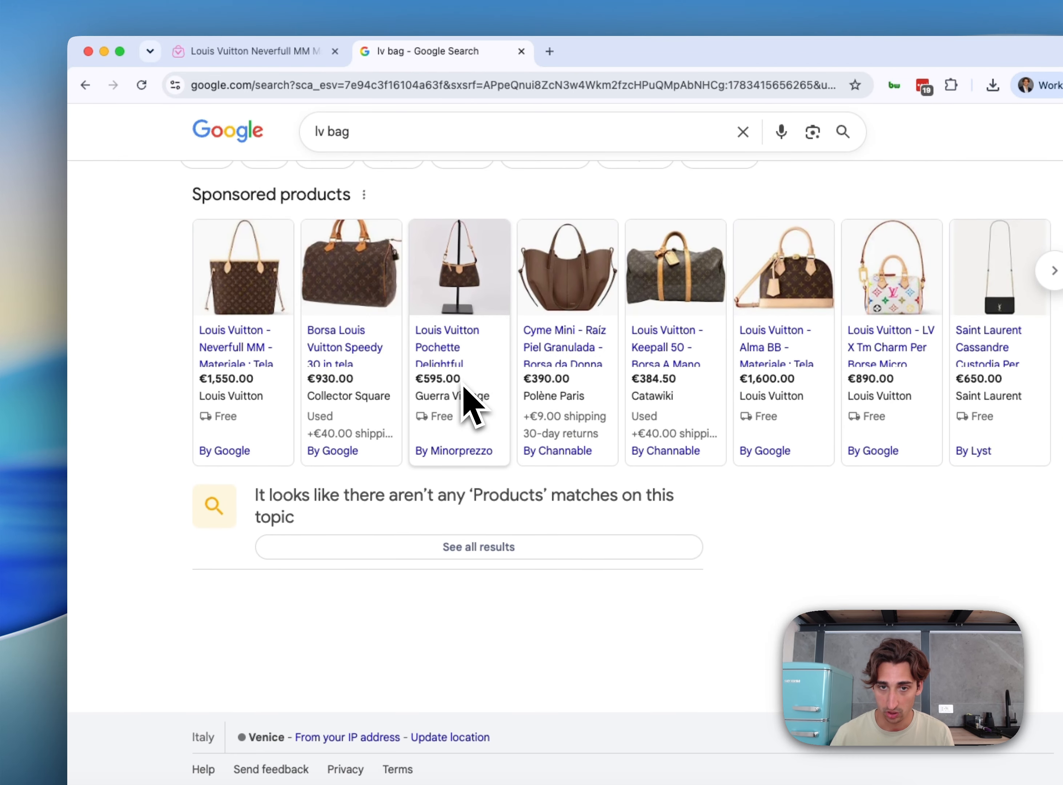
{"action": "scroll", "coordinate": [474, 408], "scroll_direction": "up", "scroll_amount": 3}
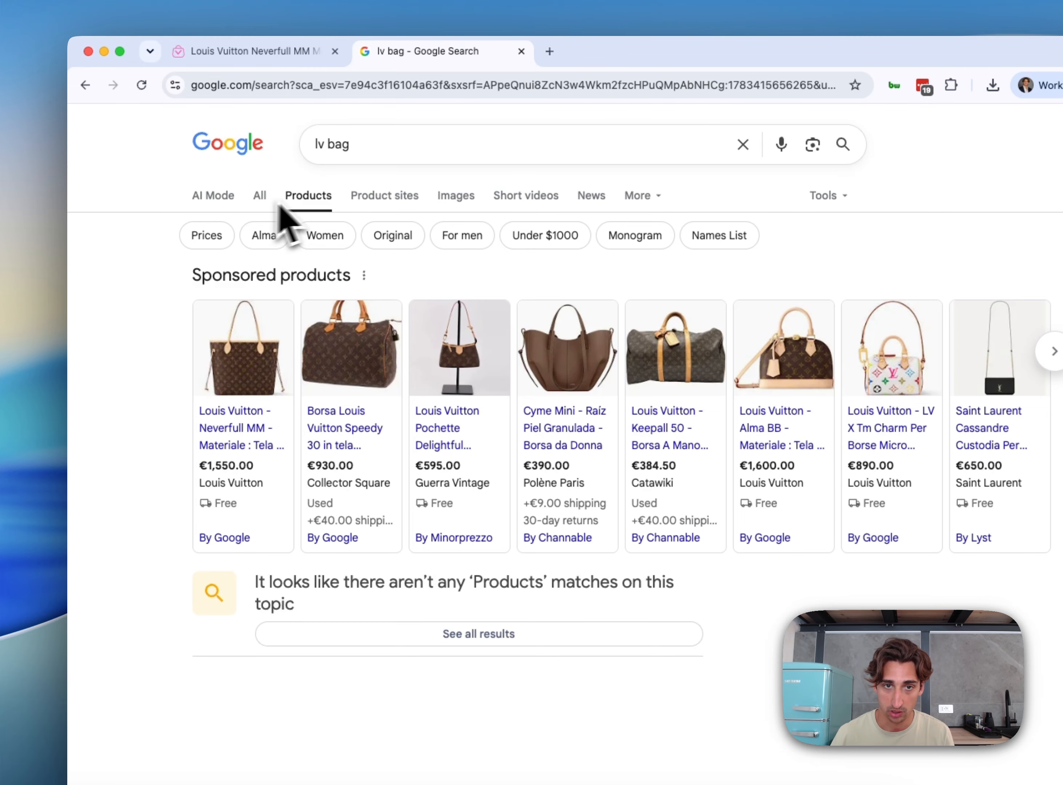
{"action": "left_click", "coordinate": [456, 199]}
{"action": "scroll", "coordinate": [500, 582], "scroll_direction": "down", "scroll_amount": 3}
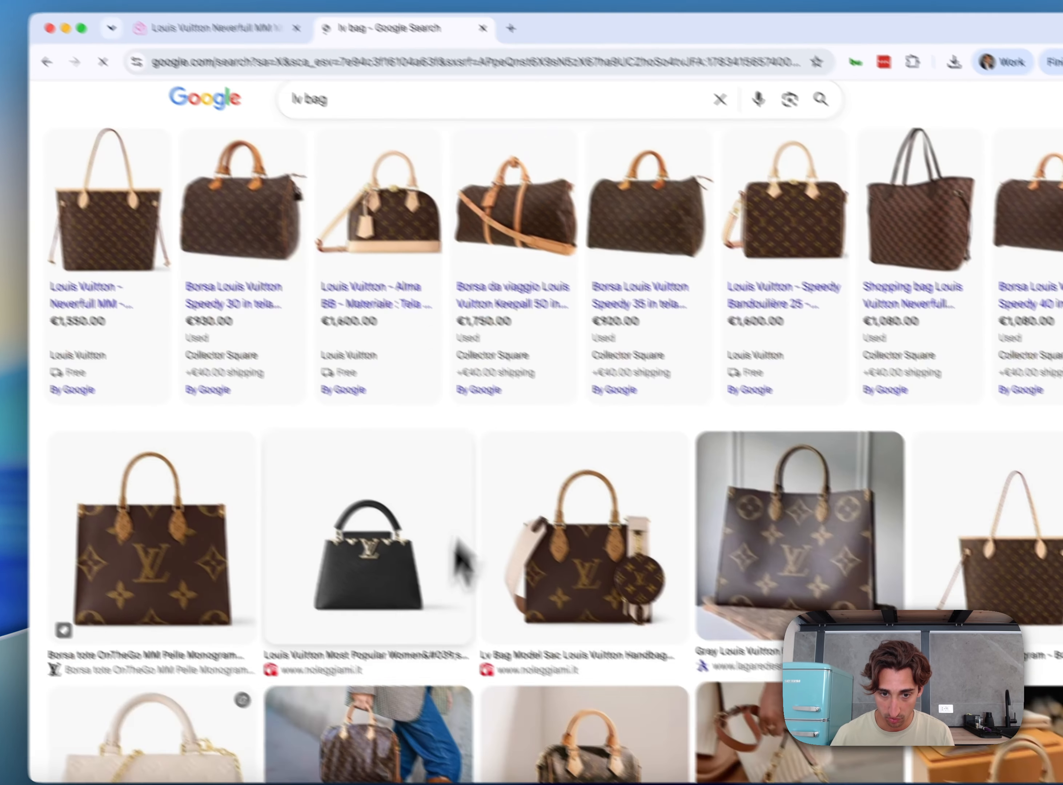
{"action": "scroll", "coordinate": [462, 563], "scroll_direction": "down", "scroll_amount": 5}
{"action": "left_click", "coordinate": [359, 269]}
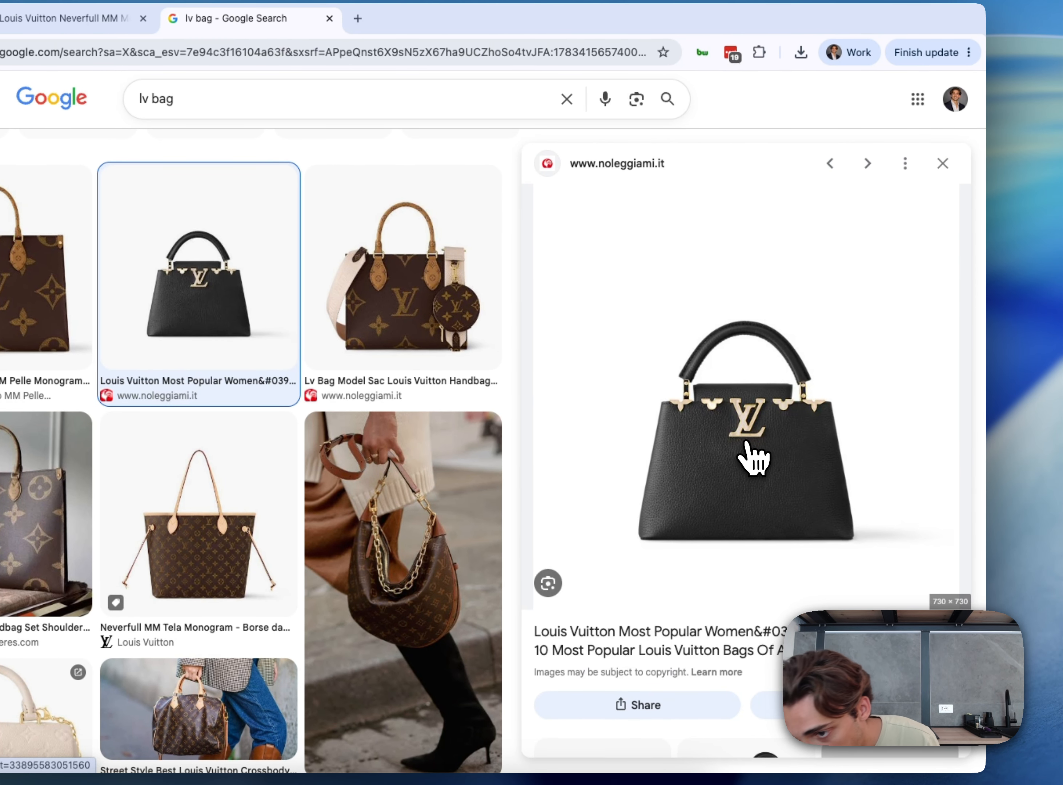
Open the black handbag image in a new browser tab and copy its direct image address
{"action": "right_click", "coordinate": [851, 431]}
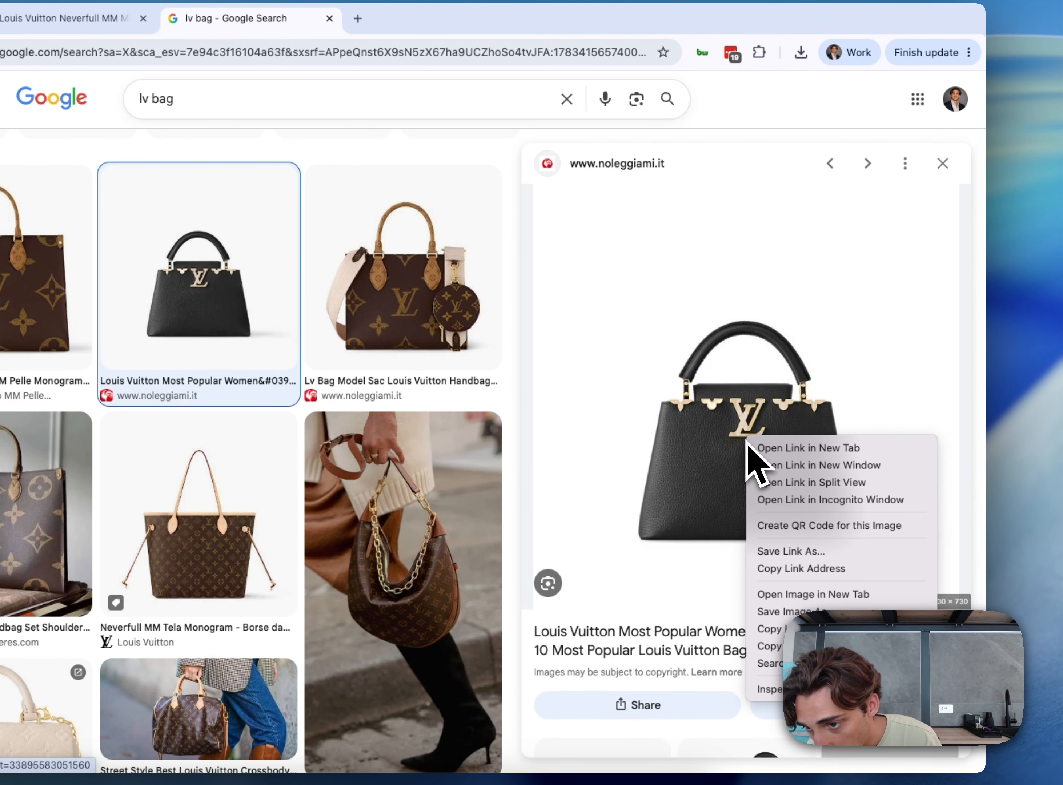
{"action": "left_click", "coordinate": [843, 601]}
{"action": "left_click", "coordinate": [559, 99]}
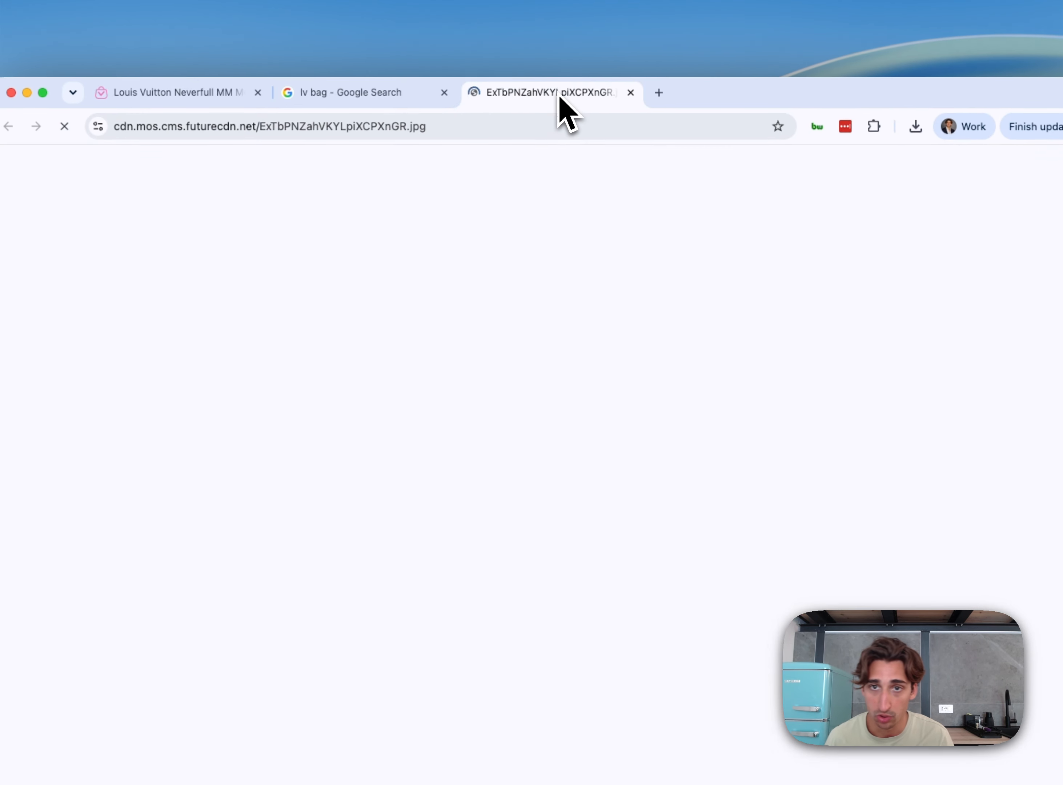
{"action": "left_click", "coordinate": [559, 126]}
{"action": "key", "text": "super+c"}
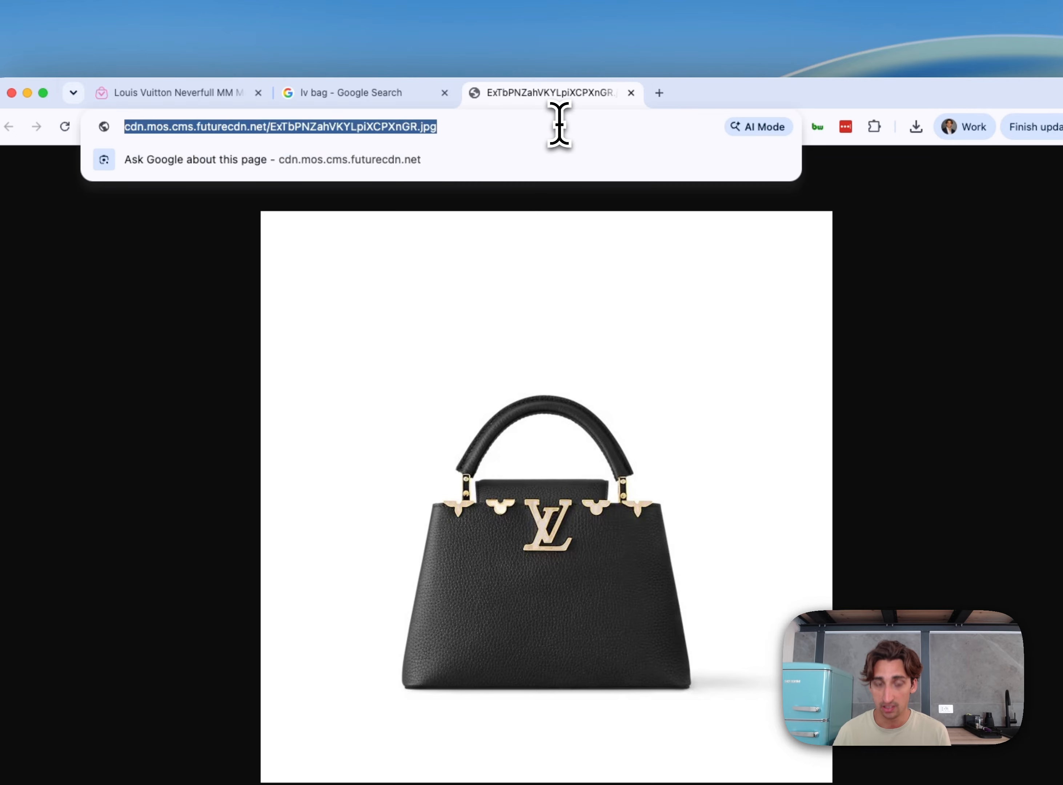
Return to the tote product, add the black handbag image by its copied URL and save the product
{"action": "left_click", "coordinate": [202, 94]}
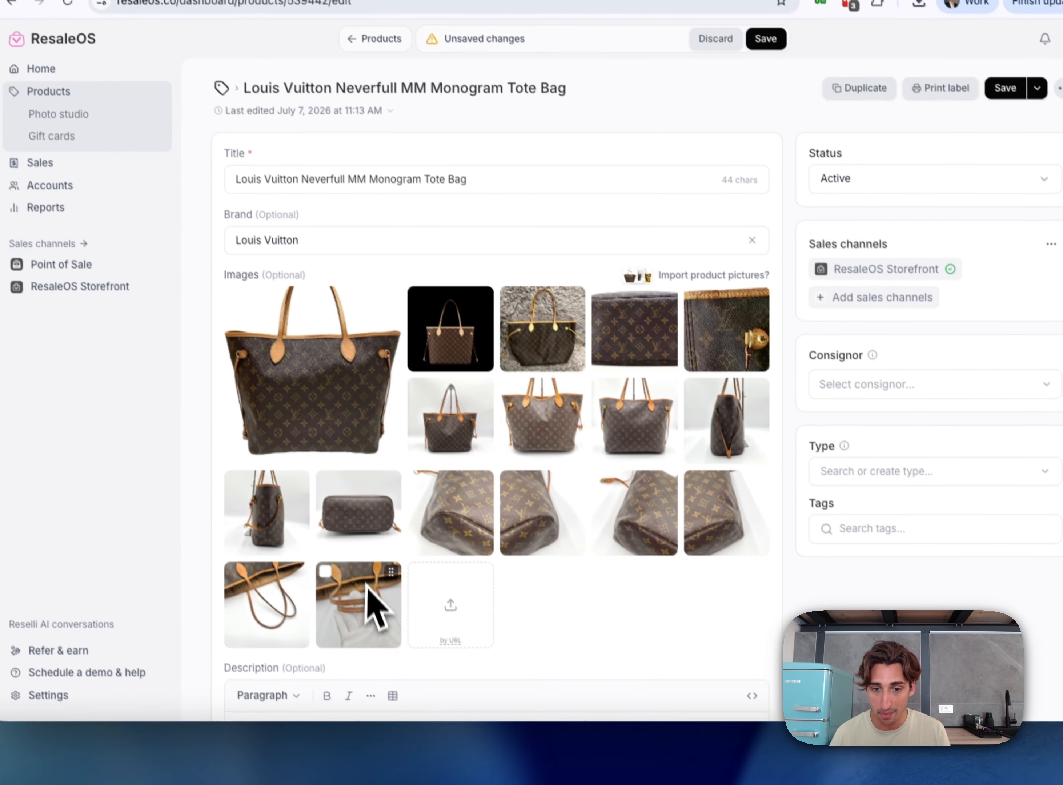
{"action": "left_click", "coordinate": [439, 638]}
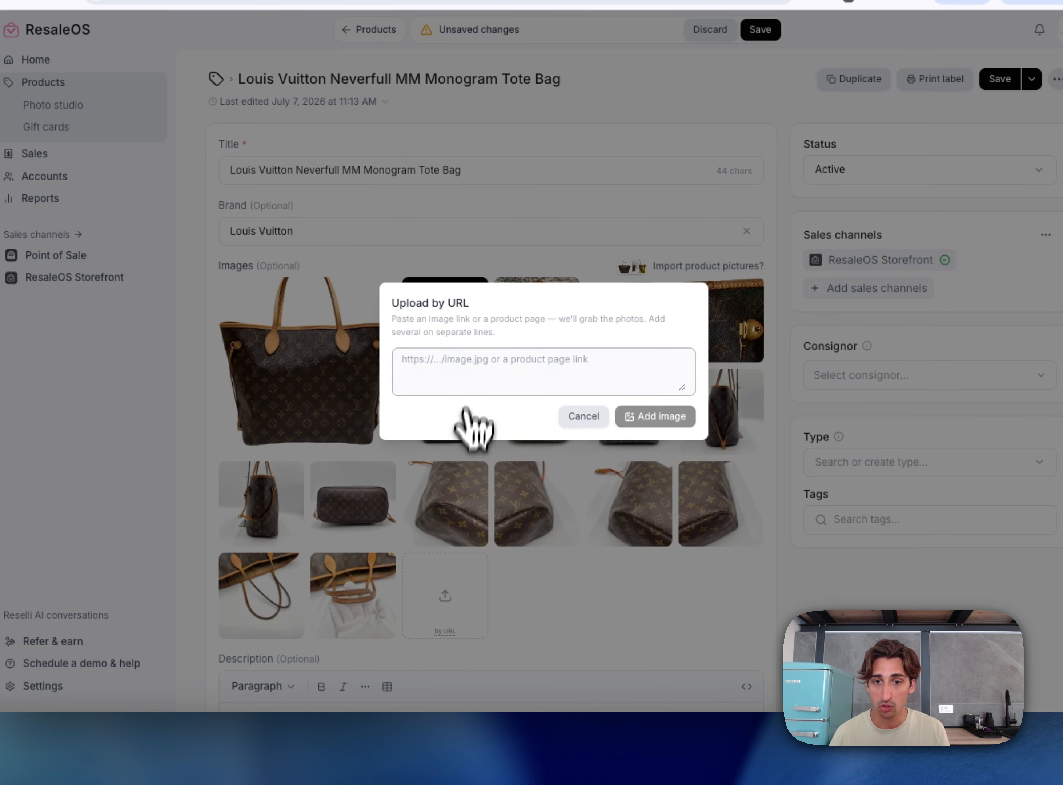
{"action": "key", "text": "super+v"}
{"action": "left_click", "coordinate": [657, 423]}
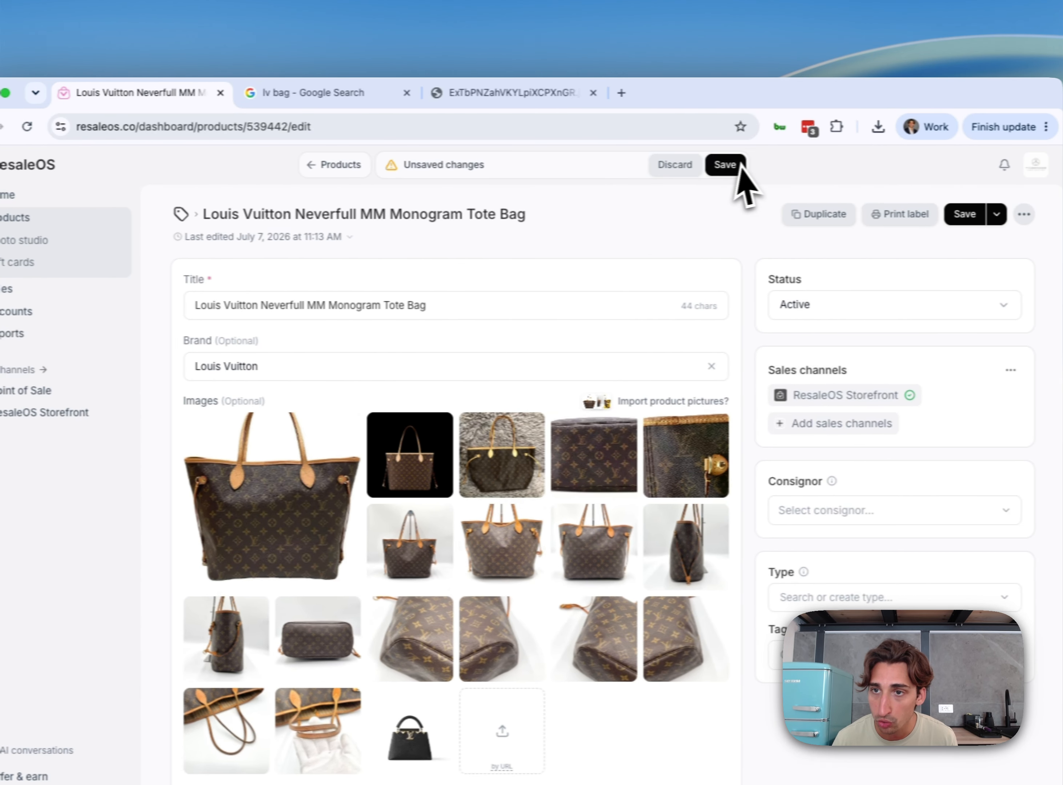
{"action": "left_click", "coordinate": [713, 166]}
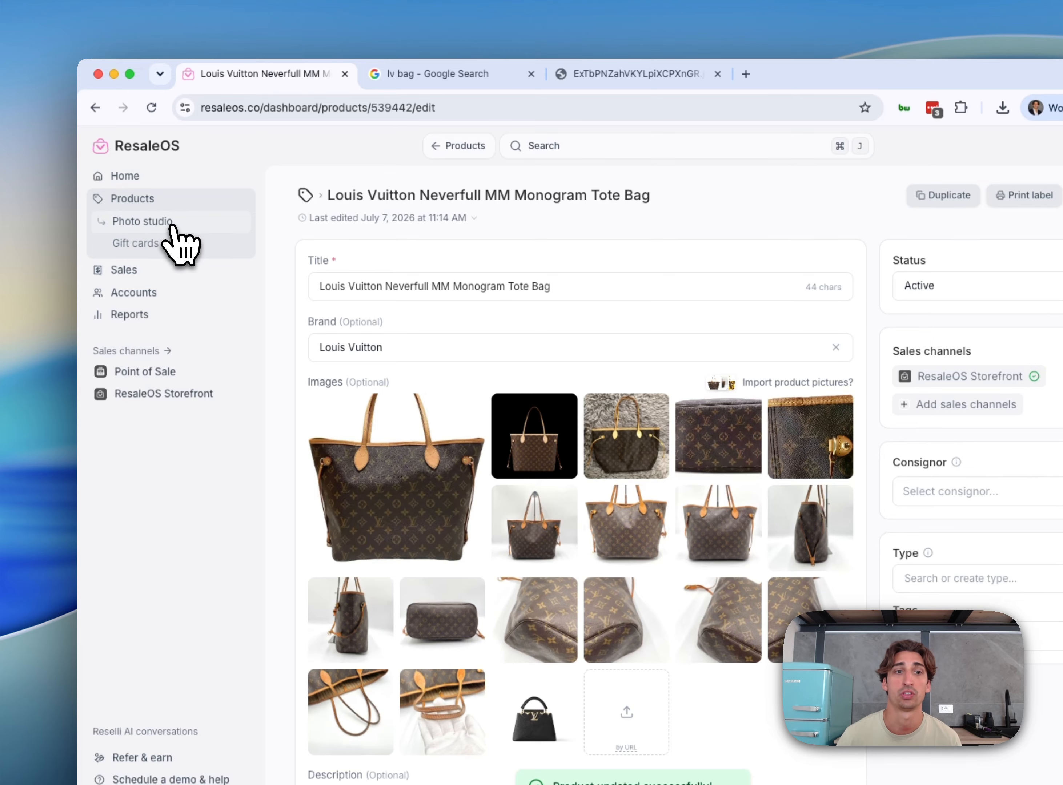
Open the Photo Studio in the products area
{"action": "left_click", "coordinate": [168, 223]}
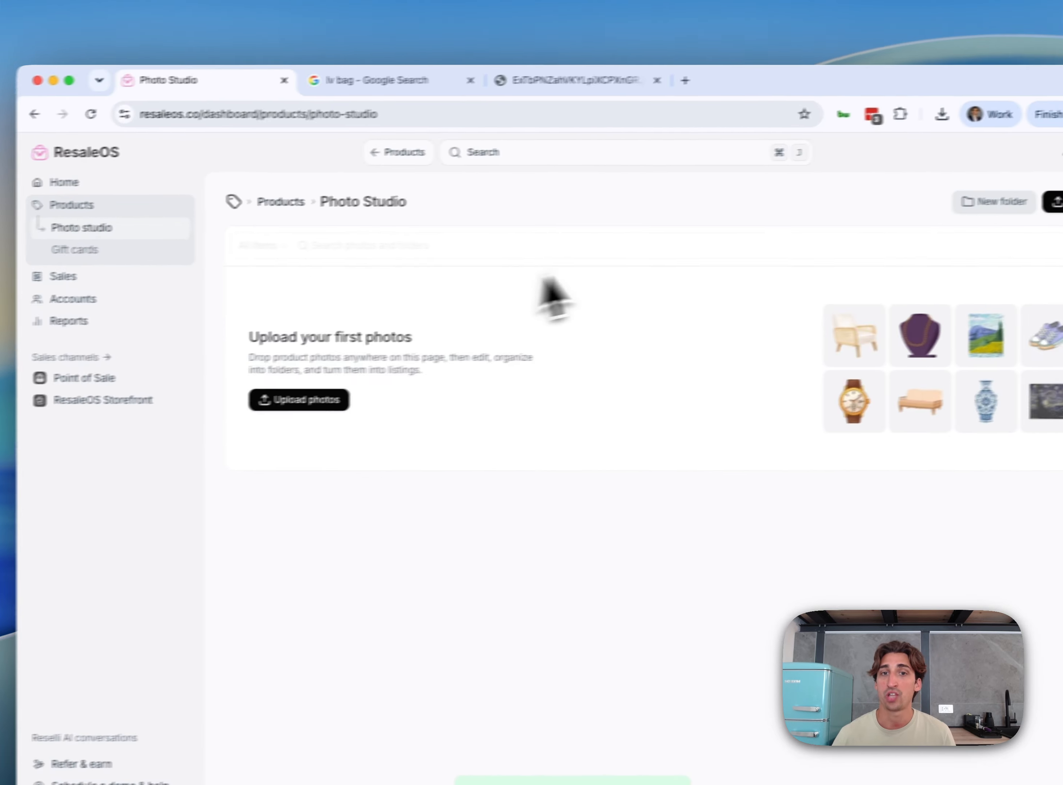